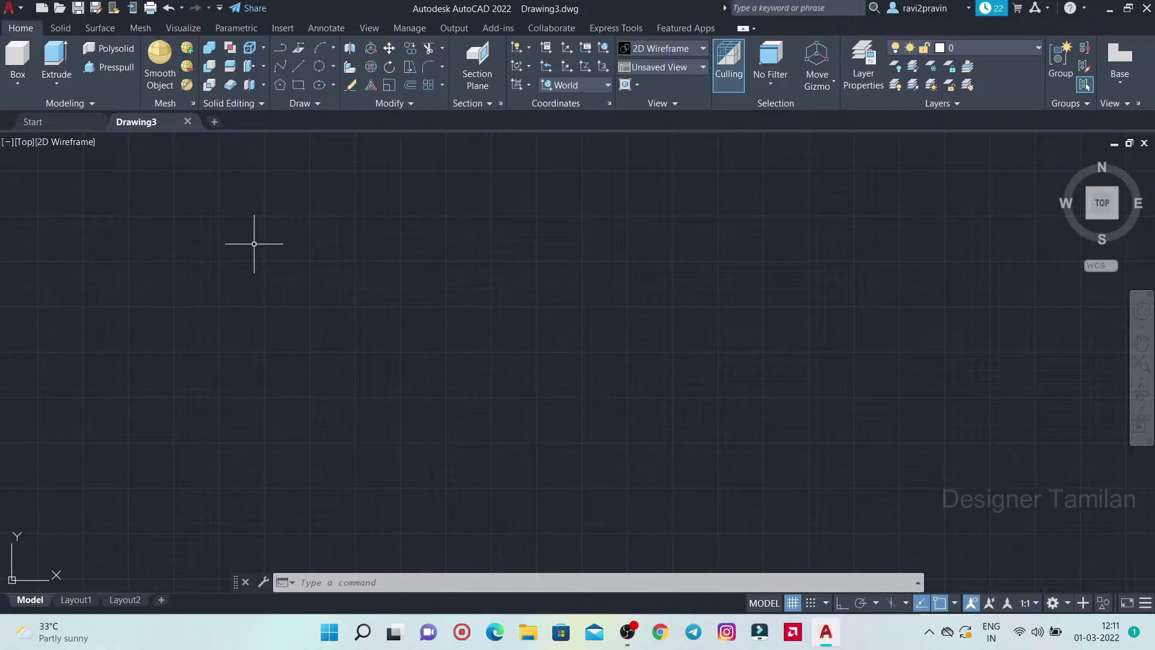
# Draw two separate rectangles side by side in the top view, the first about 395 by 262 units and the second of similar size
pyautogui.write('rec')
pyautogui.press('Return')
pyautogui.click(124, 256)
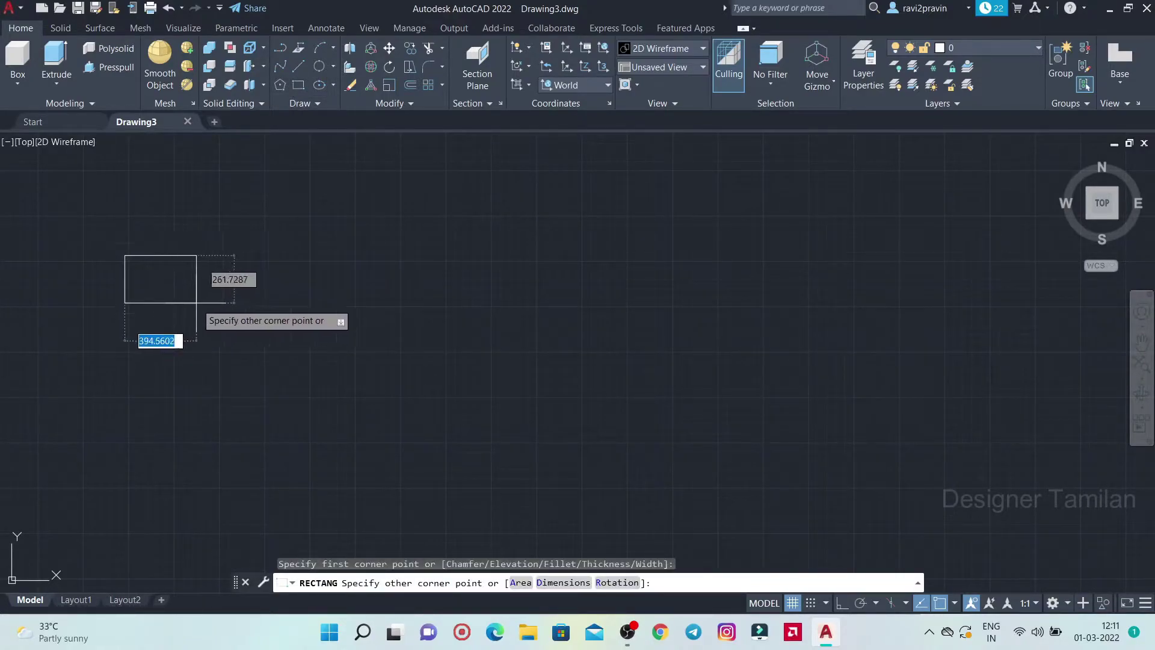
pyautogui.click(196, 302)
pyautogui.click(300, 83)
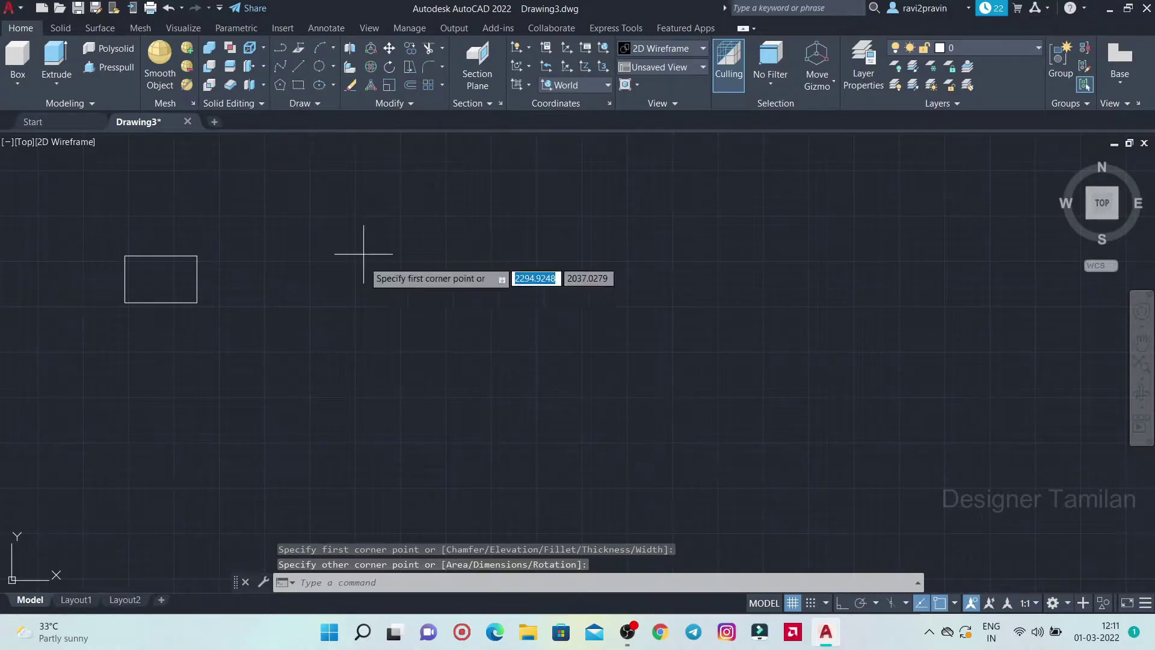
pyautogui.click(374, 252)
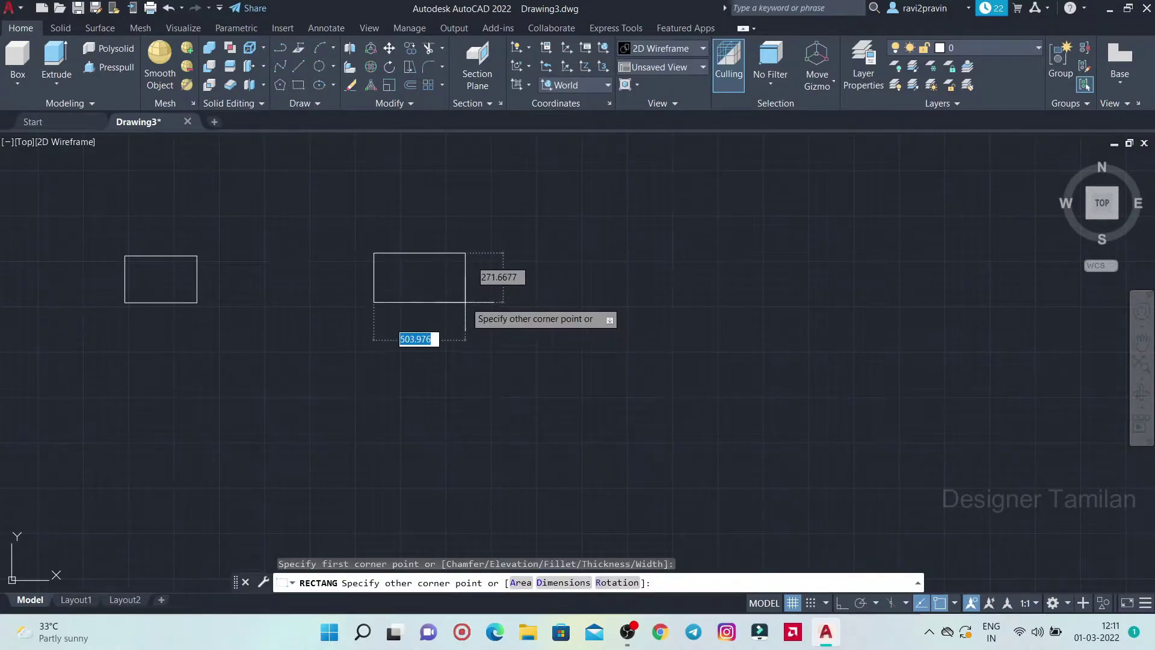
pyautogui.click(442, 302)
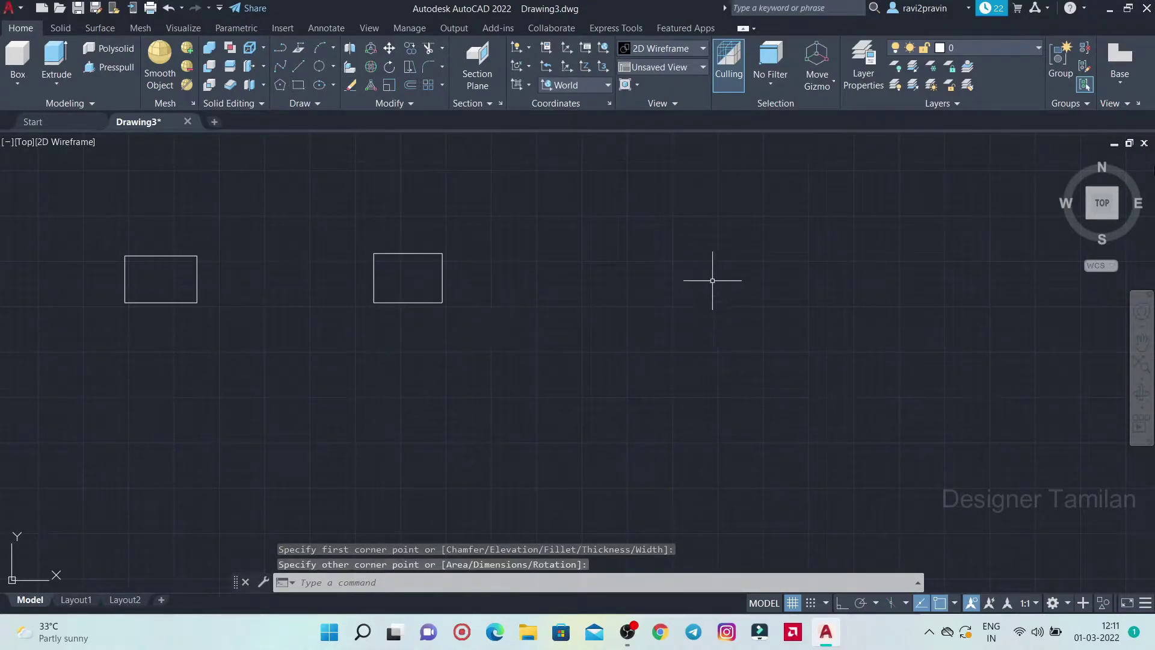
# Switch to the SE Isometric view and extrude the first rectangle upward into a solid box
pyautogui.click(1118, 217)
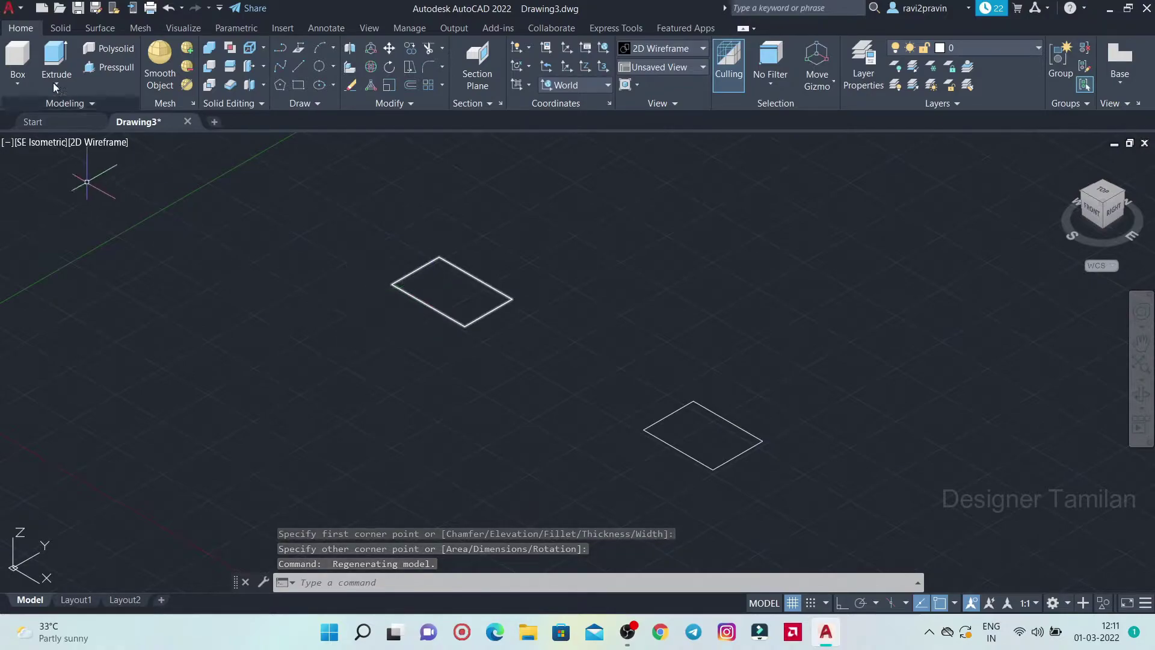
pyautogui.click(56, 55)
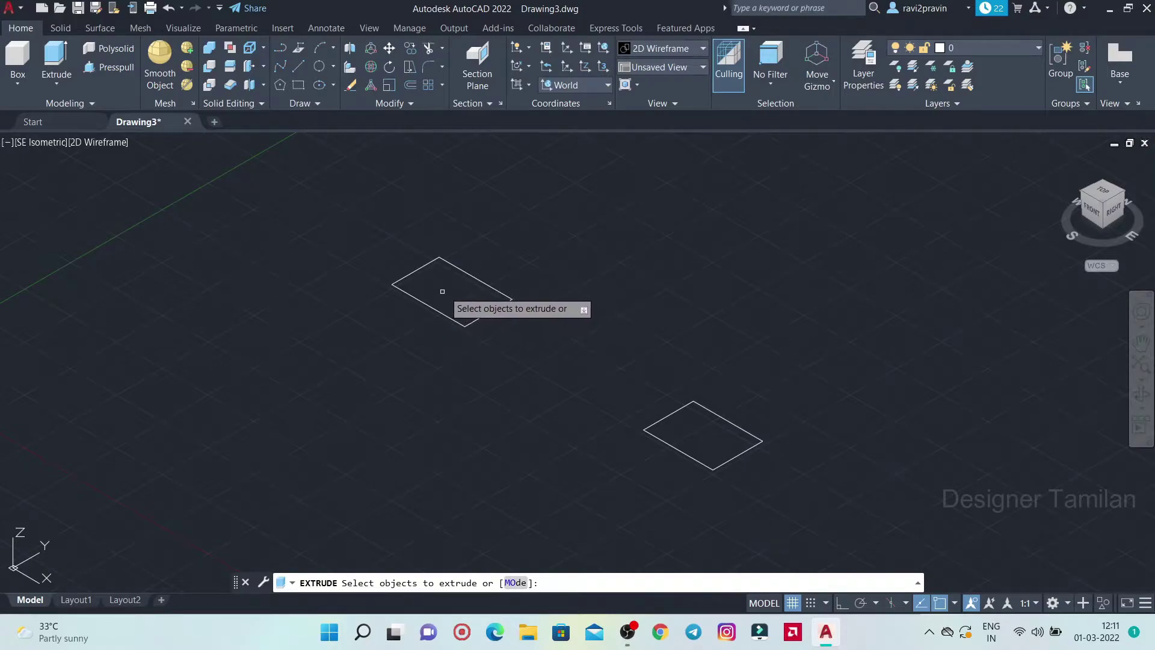
pyautogui.click(429, 263)
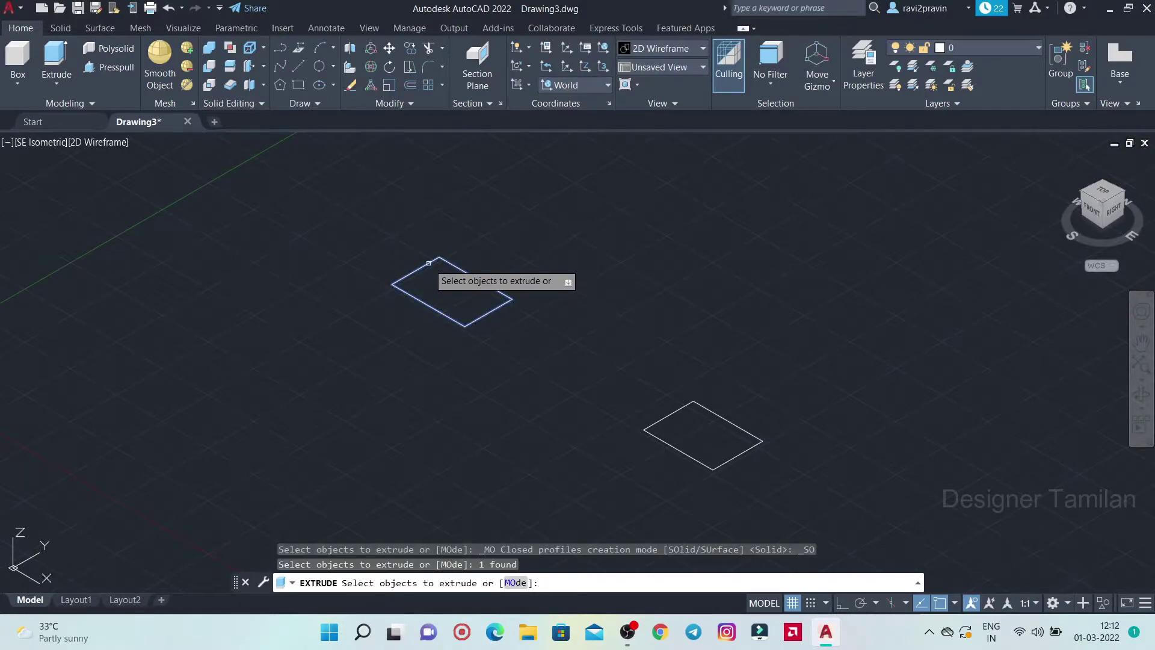
pyautogui.press('Return')
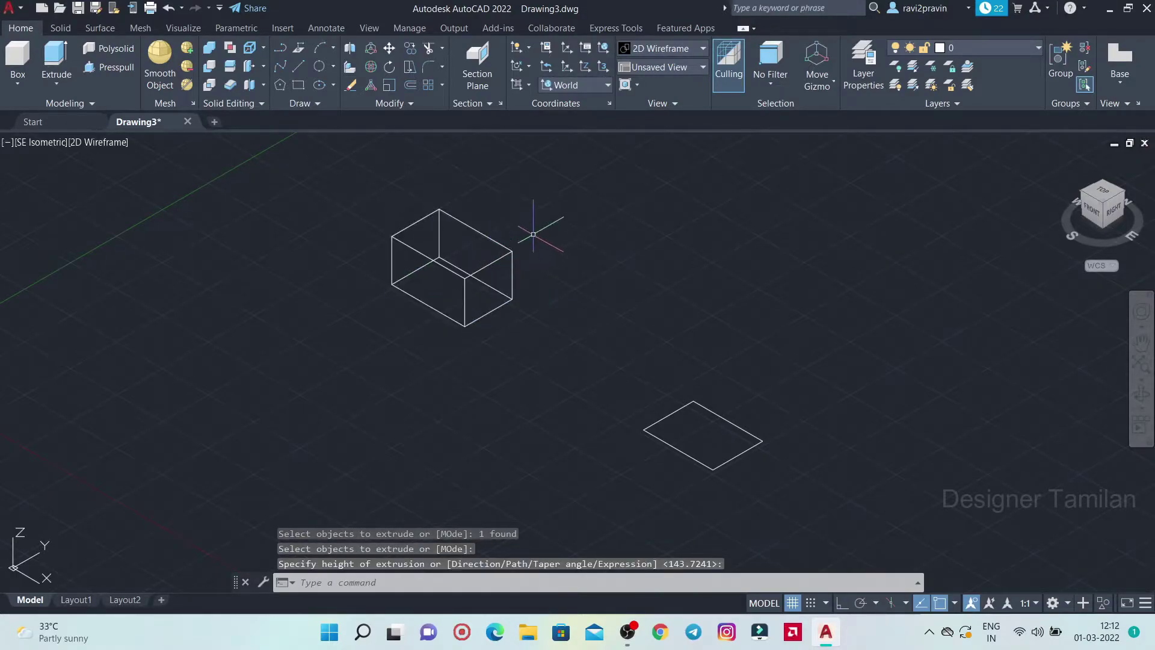
# Presspull the bounded area of the second rectangle upward about 247 units into a solid box
pyautogui.click(114, 67)
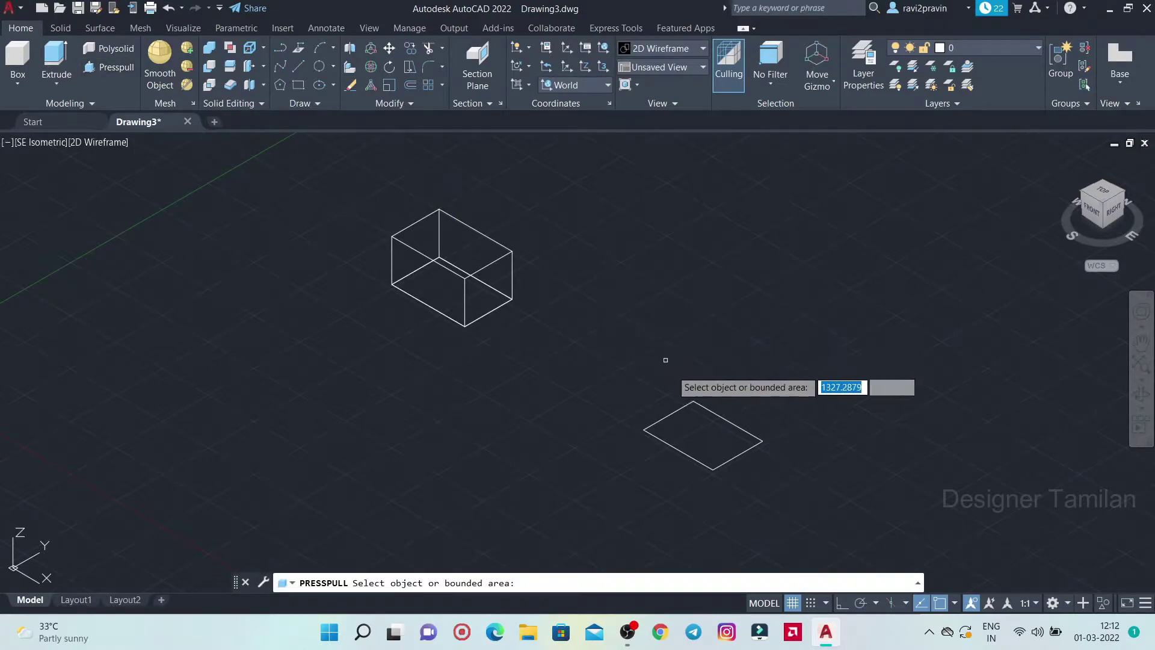
pyautogui.click(696, 442)
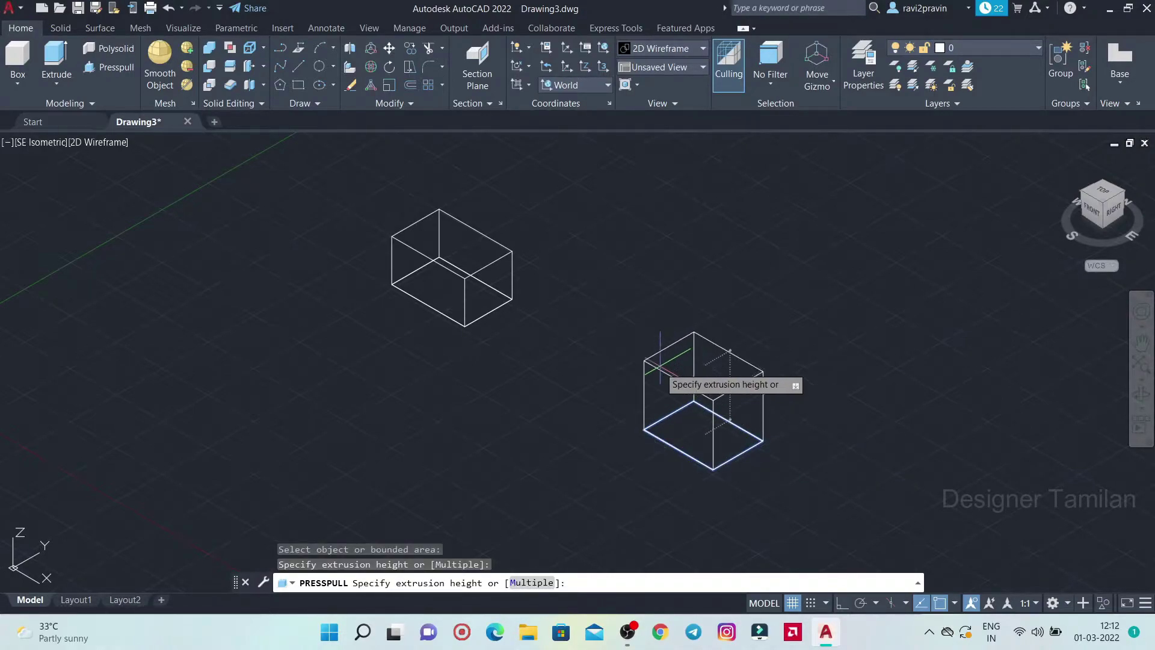
pyautogui.click(740, 332)
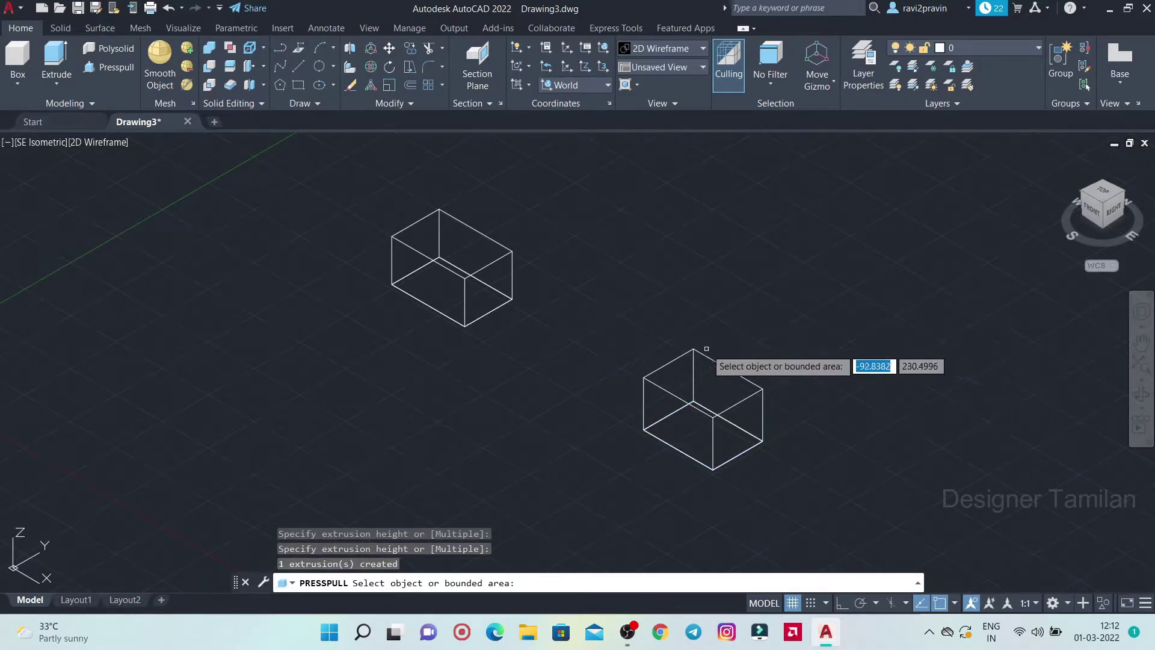
# Return to the top view and draw two more rectangles side by side above the boxes, about 241 and 224 units high
pyautogui.click(1105, 203)
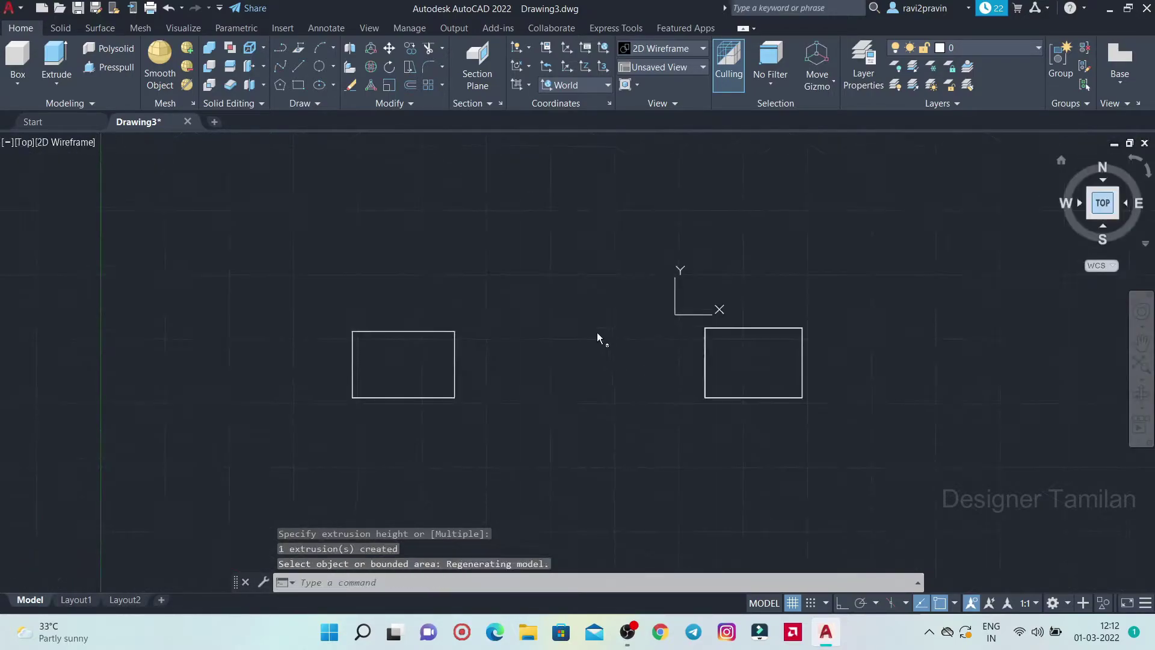
pyautogui.moveTo(610, 290)
pyautogui.mouseDown(button='middle')
pyautogui.moveTo(572, 467)
pyautogui.moveTo(564, 456)
pyautogui.mouseUp(button='middle')
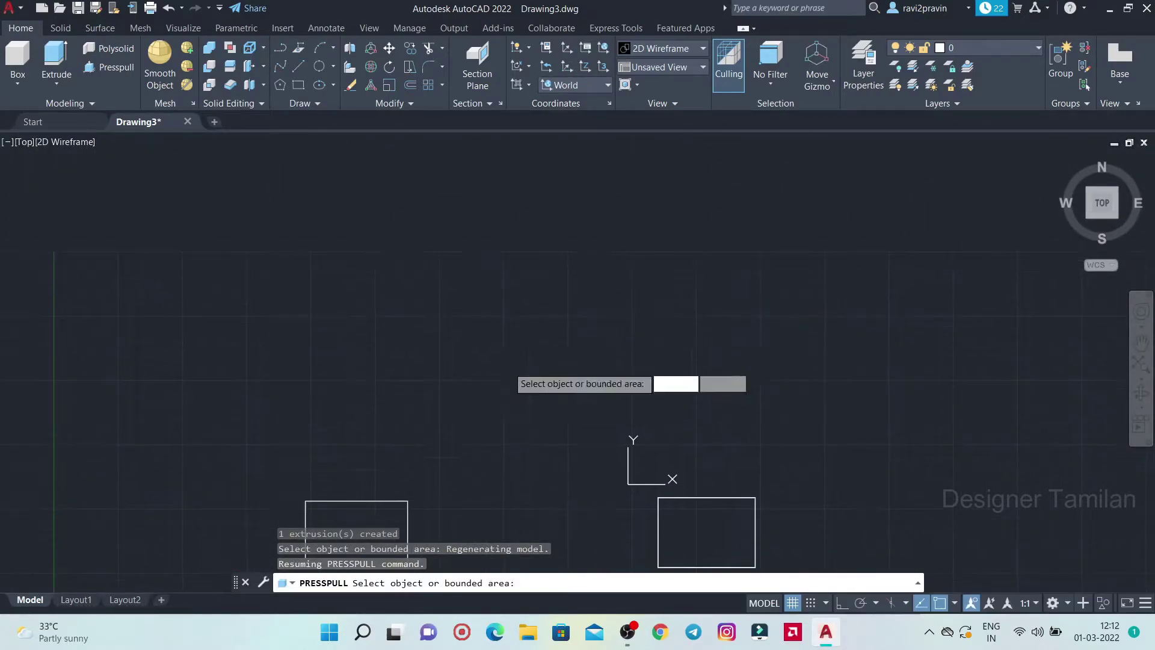
pyautogui.click(297, 85)
pyautogui.click(300, 293)
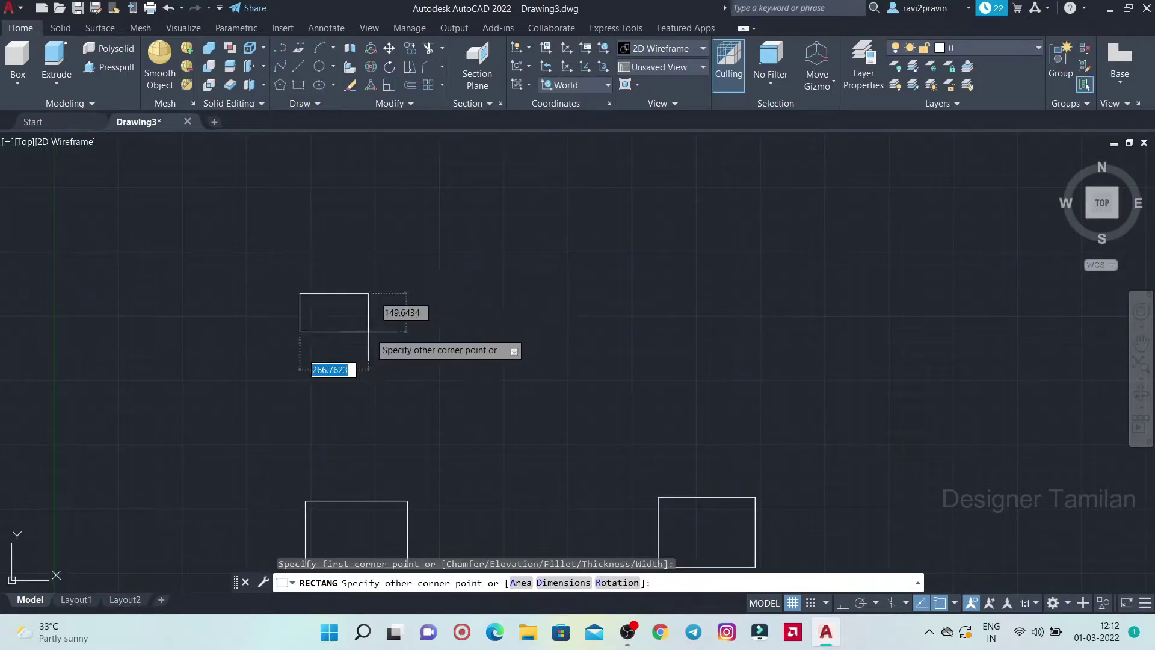
pyautogui.click(403, 351)
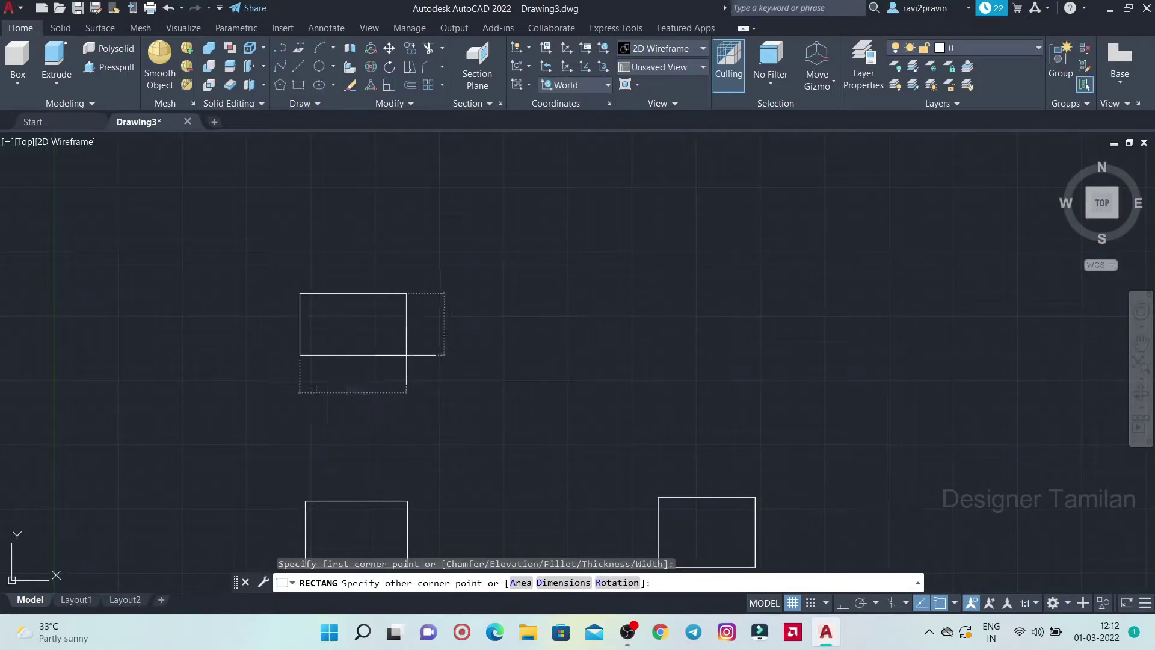
pyautogui.click(297, 85)
pyautogui.click(593, 277)
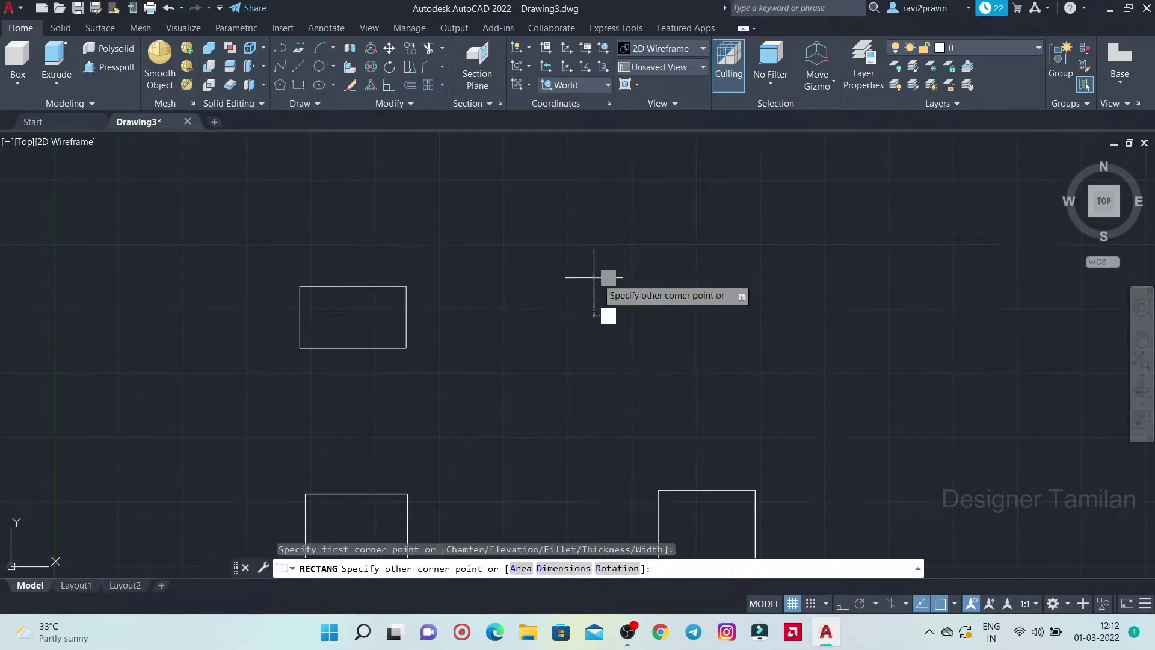
pyautogui.click(711, 335)
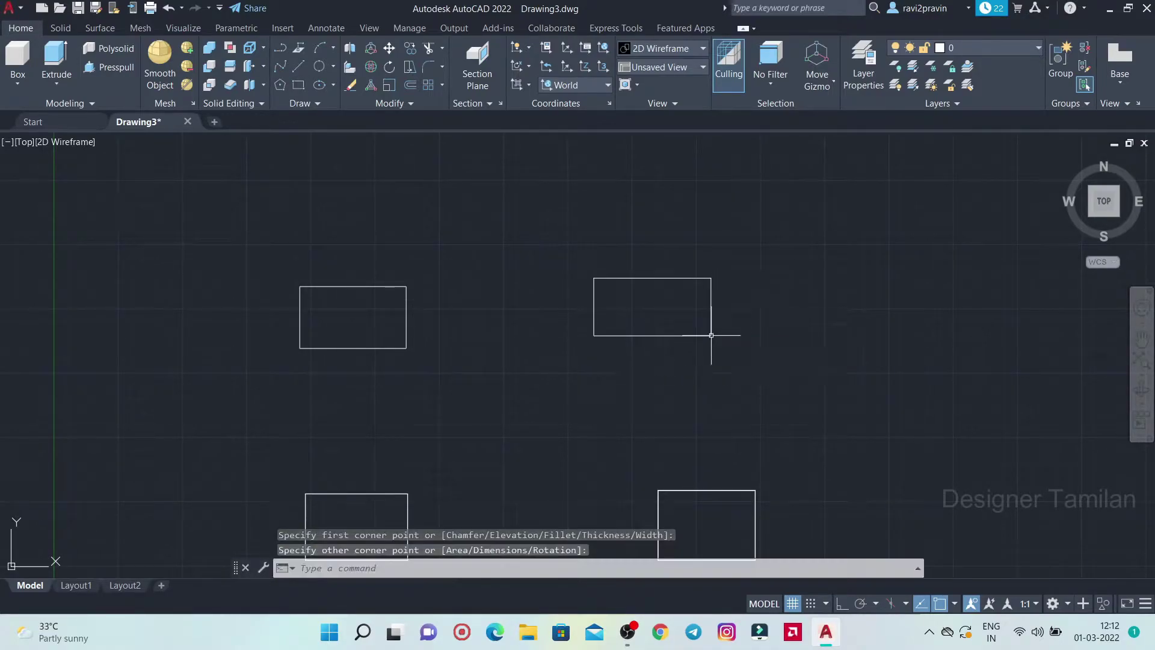
# Draw a two-point circle inside each new rectangle, from the midpoint of its upper edge to the midpoint of its lower edge
pyautogui.click(318, 66)
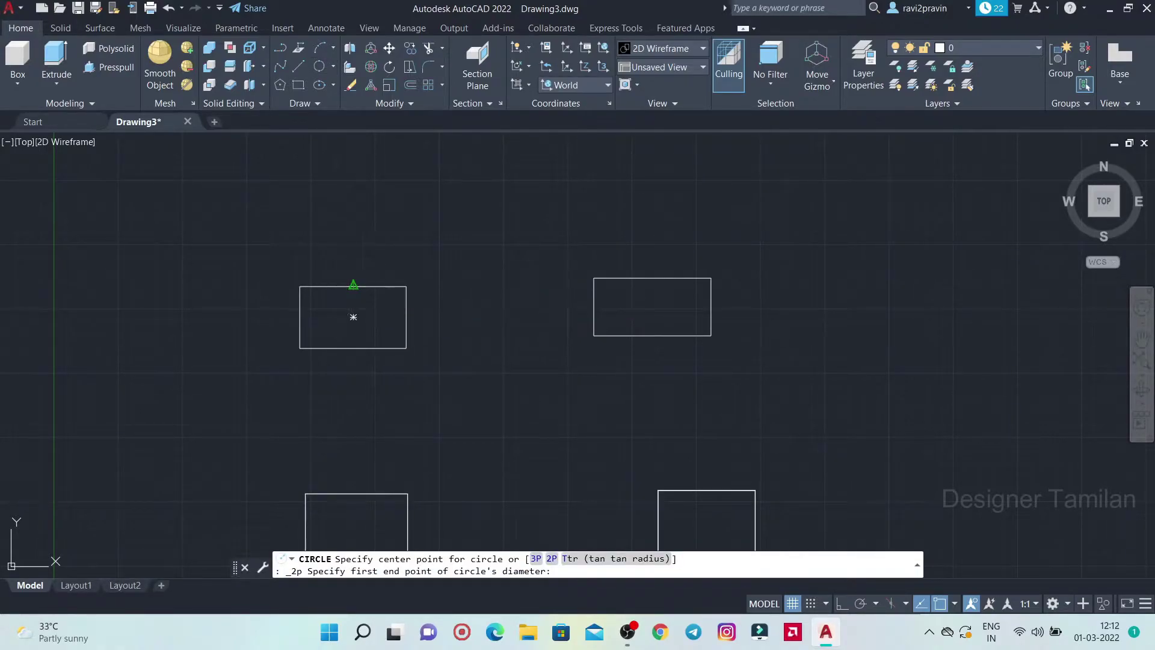
pyautogui.click(348, 285)
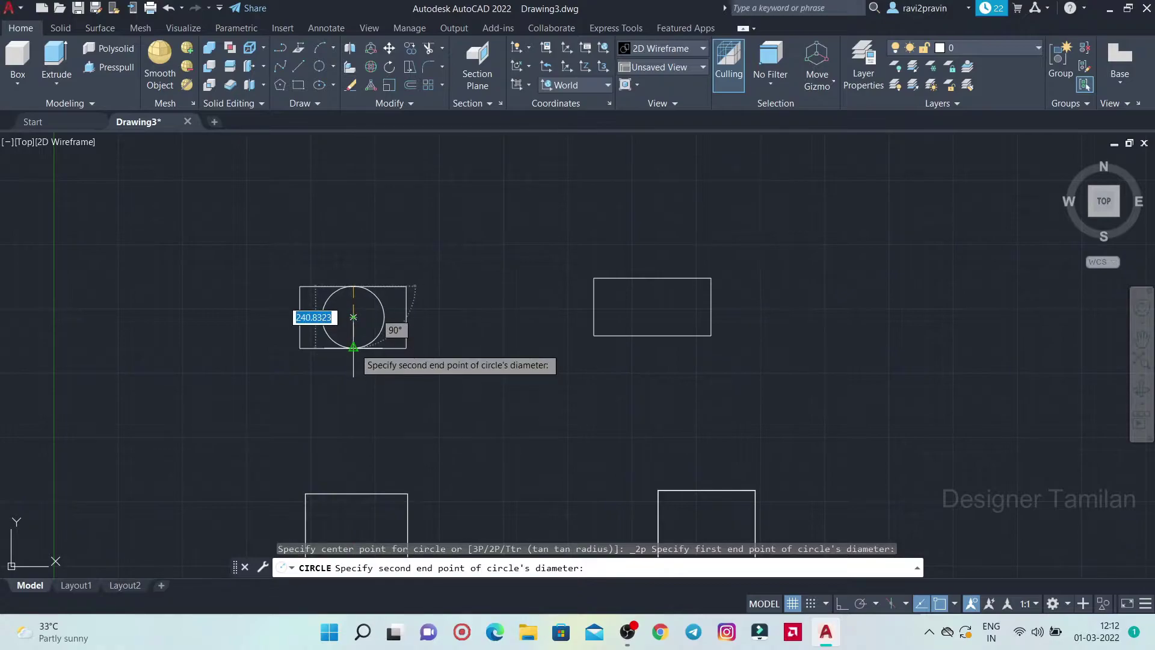
pyautogui.click(353, 347)
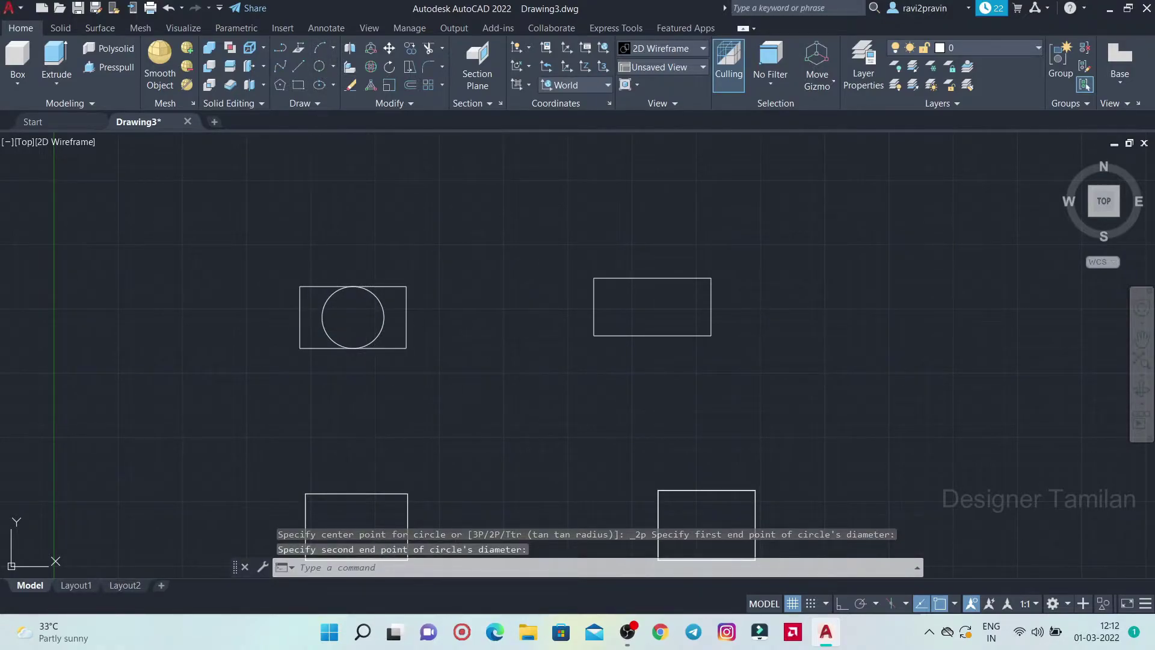
pyautogui.click(319, 66)
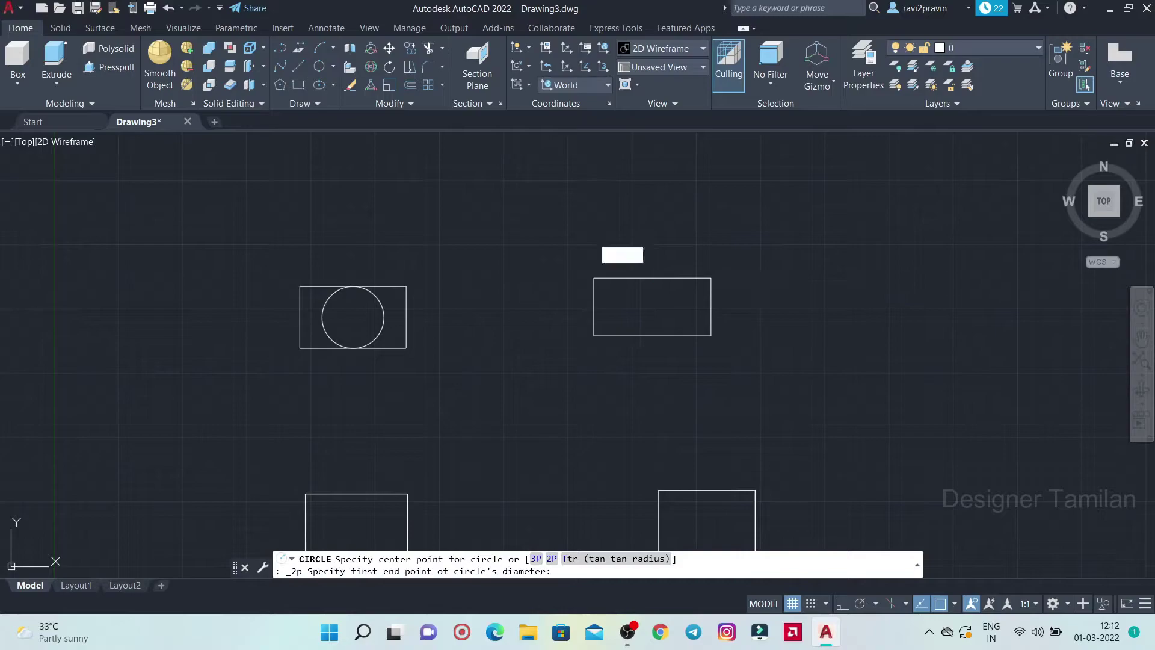
pyautogui.click(651, 278)
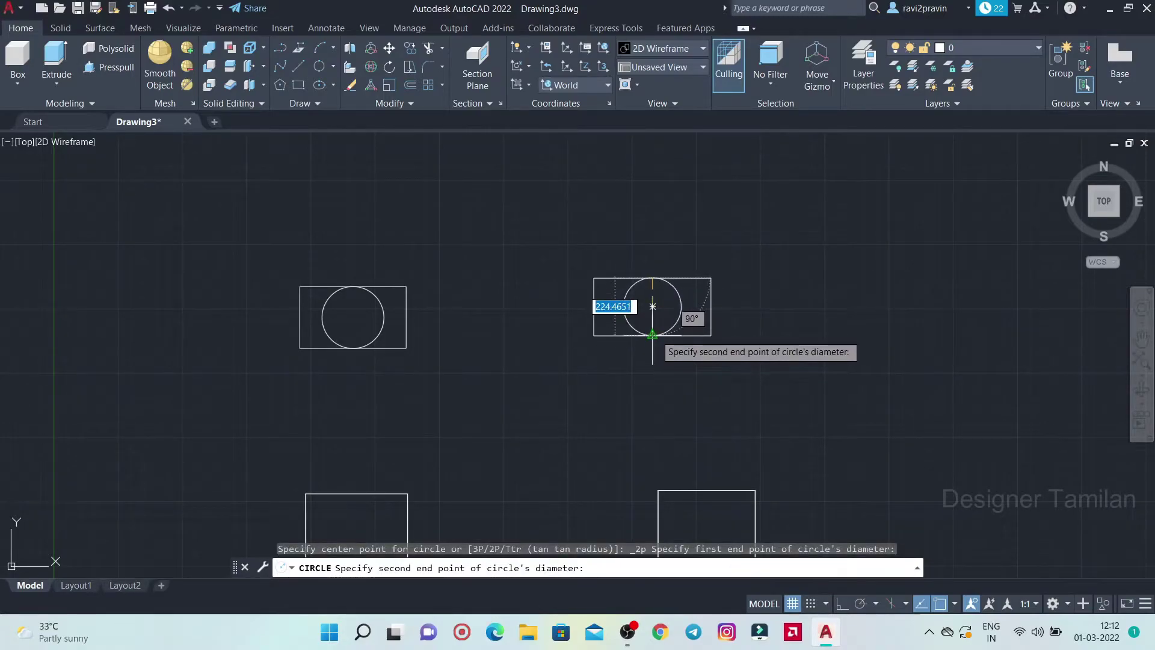
pyautogui.click(652, 335)
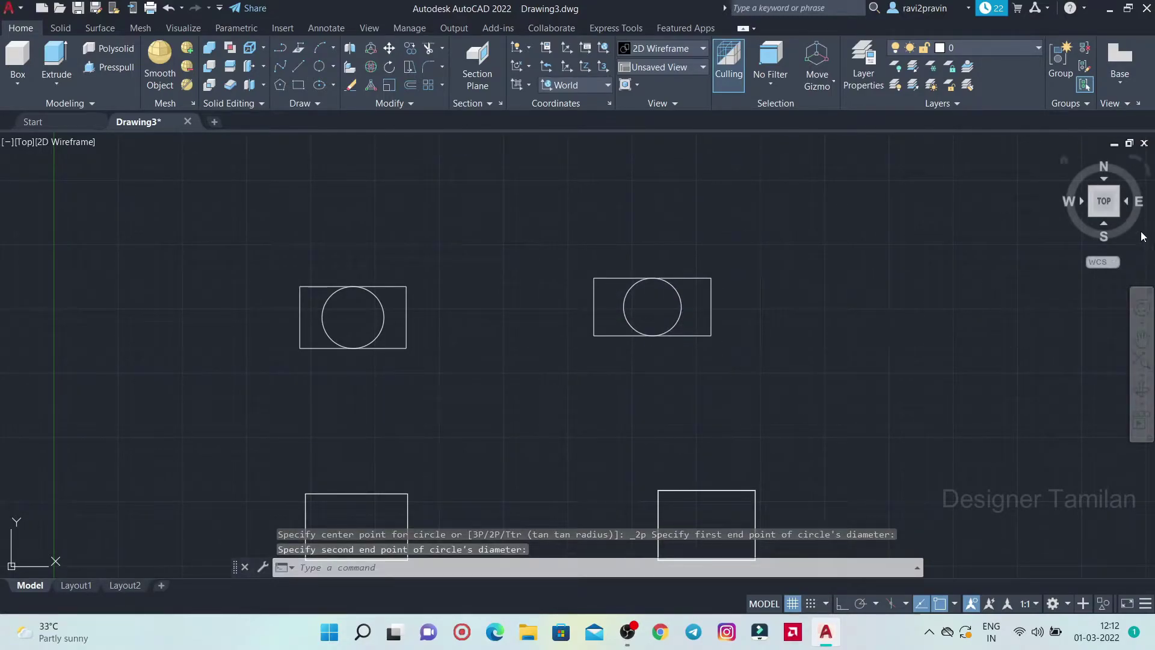
# Switch to the SE Isometric view and set the visual style to Conceptual
pyautogui.click(1117, 215)
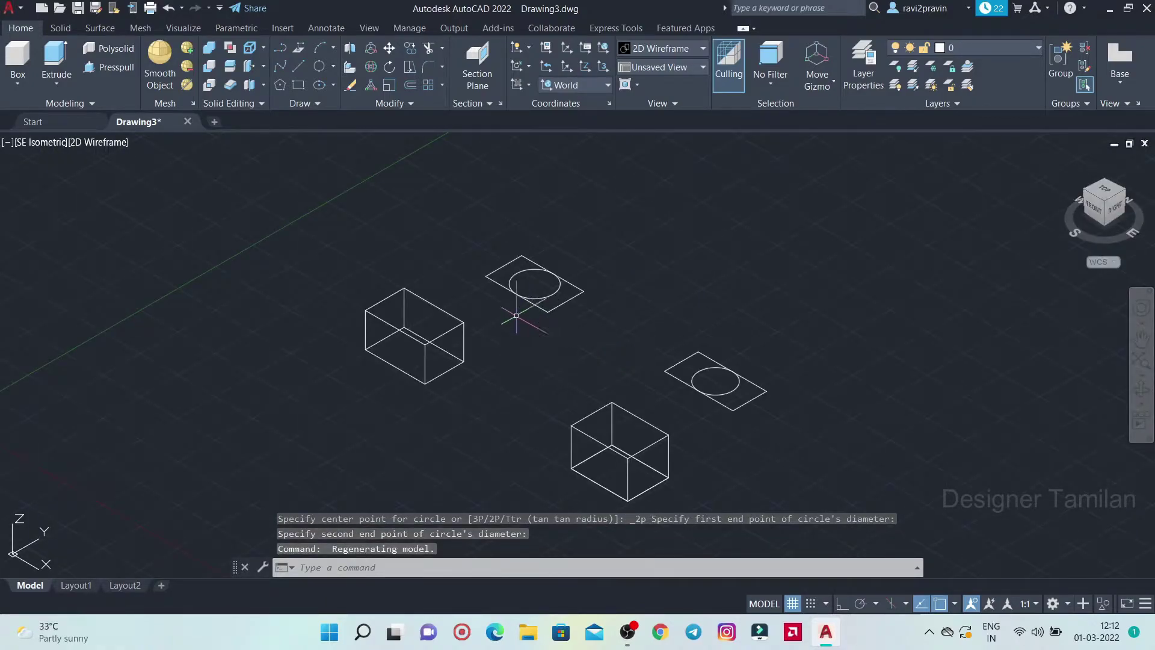
pyautogui.click(88, 143)
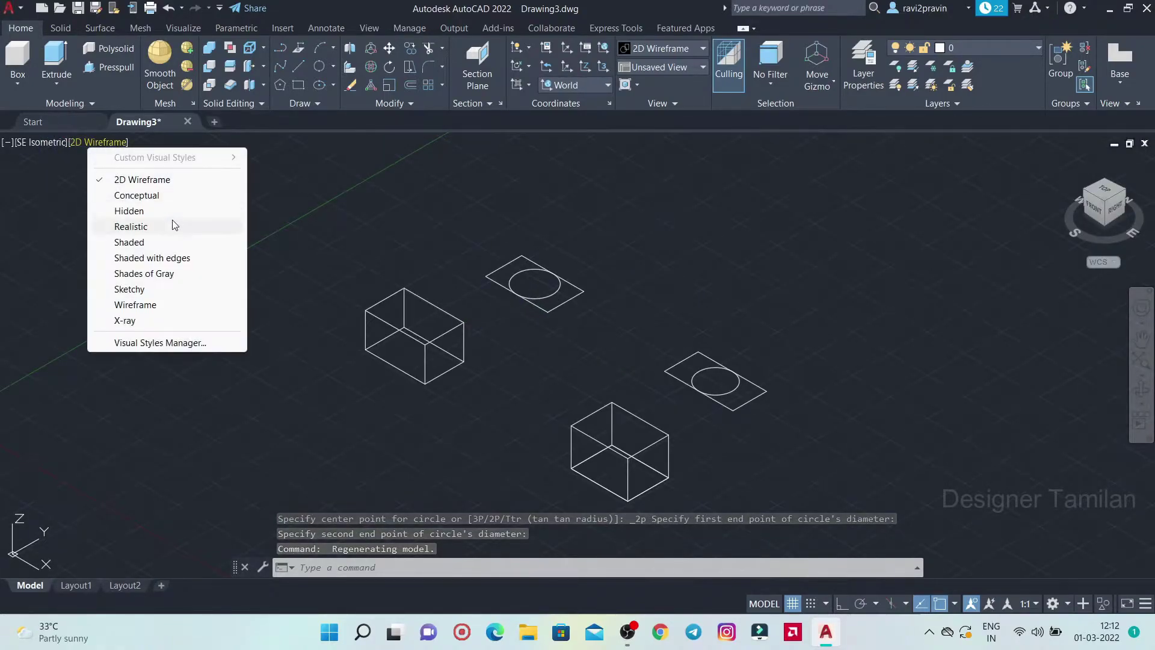
pyautogui.click(169, 201)
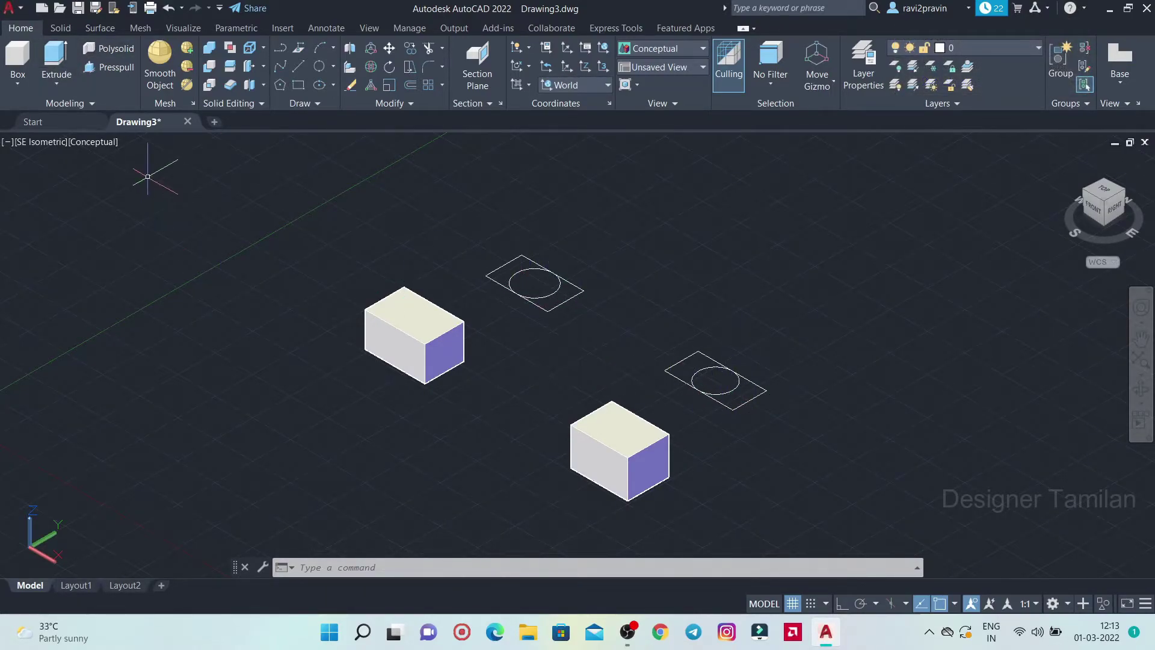
pyautogui.click(57, 57)
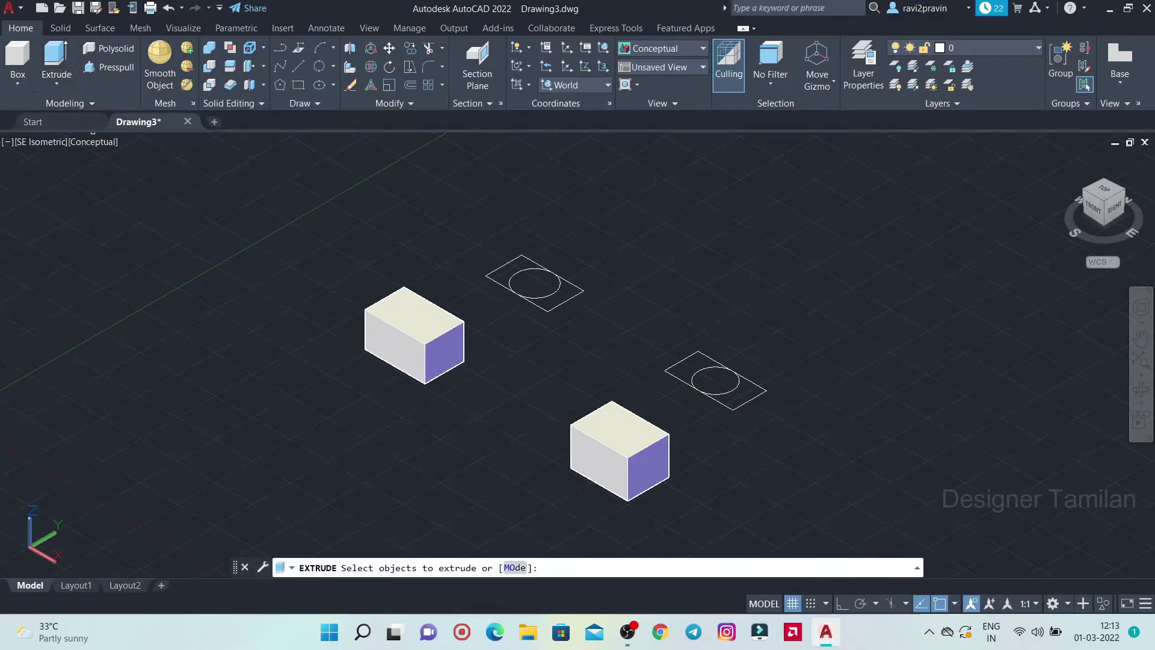
pyautogui.click(519, 256)
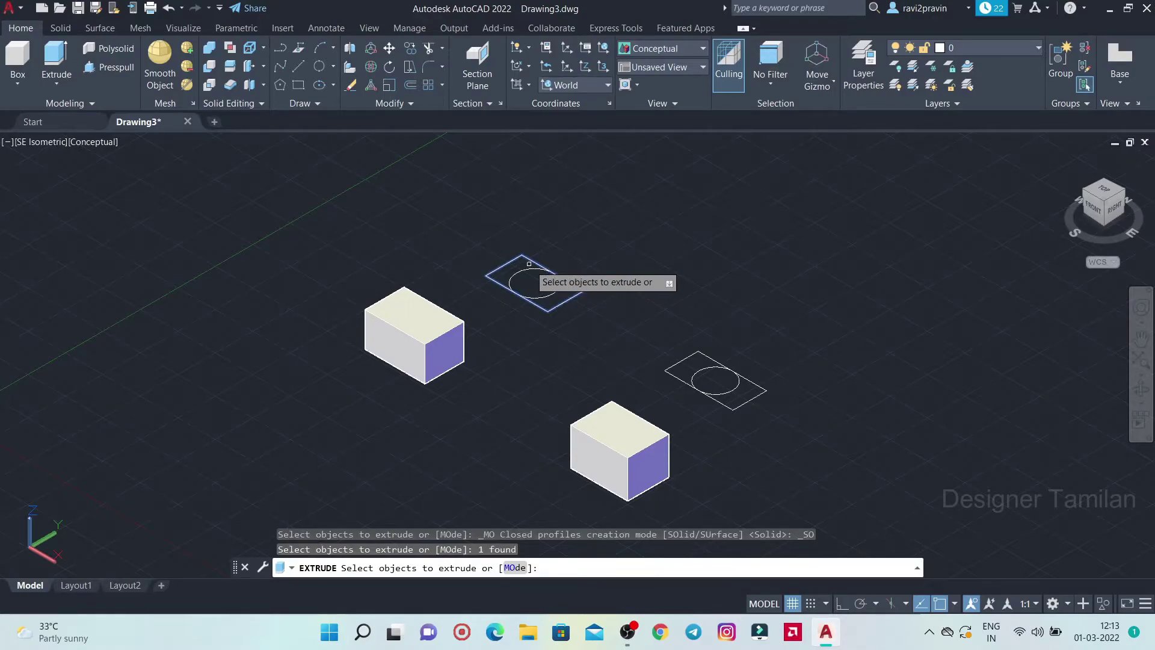
pyautogui.press('Return')
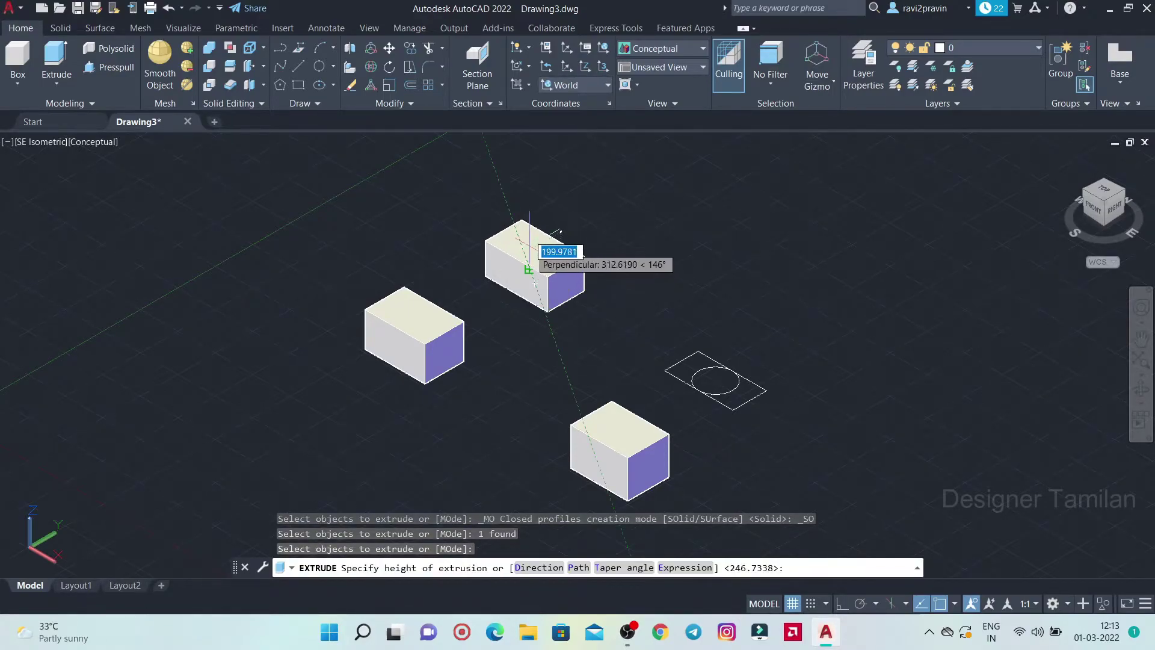
pyautogui.press('Escape')
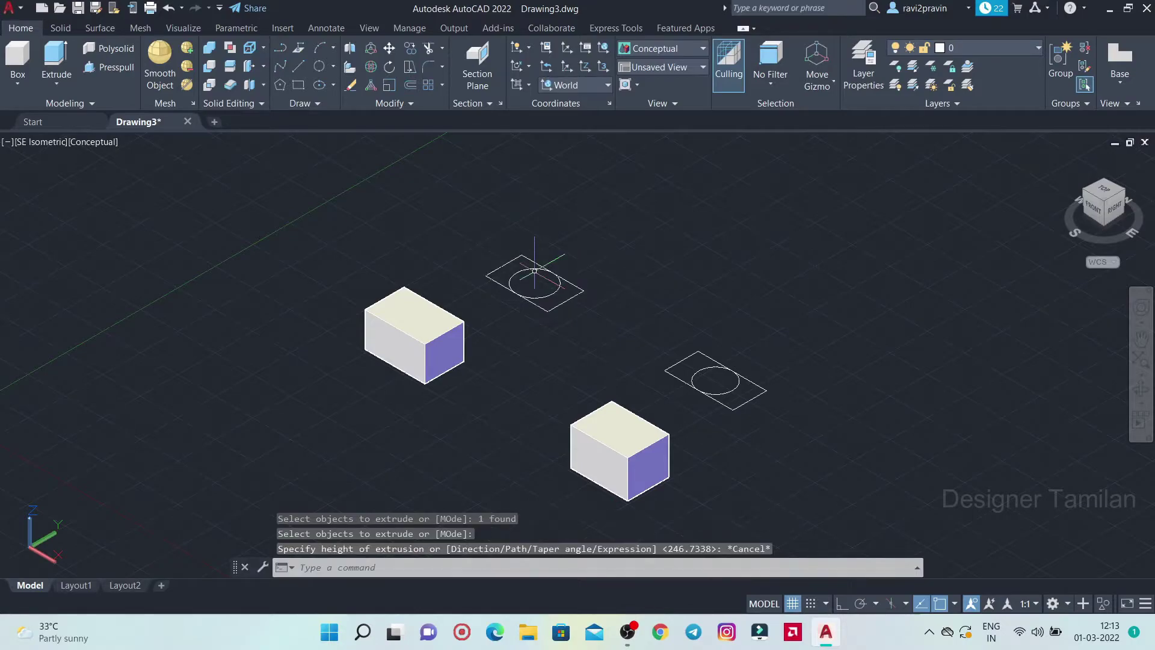
# Extrude the circle inside the first of the new rectangles upward about 492 units into a cylinder
pyautogui.click(56, 58)
pyautogui.click(518, 274)
pyautogui.press('Return')
pyautogui.click(578, 191)
# Extrude the rectangle around the cylinder's base upward to a little under half the cylinder's height
pyautogui.click(56, 57)
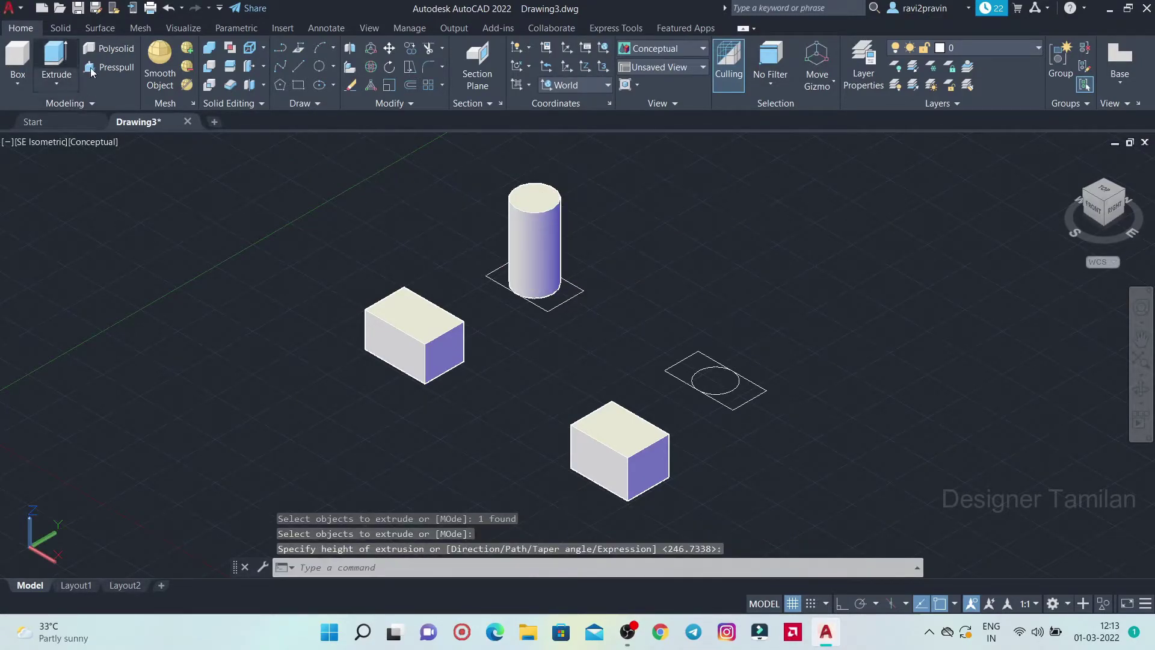
pyautogui.click(568, 297)
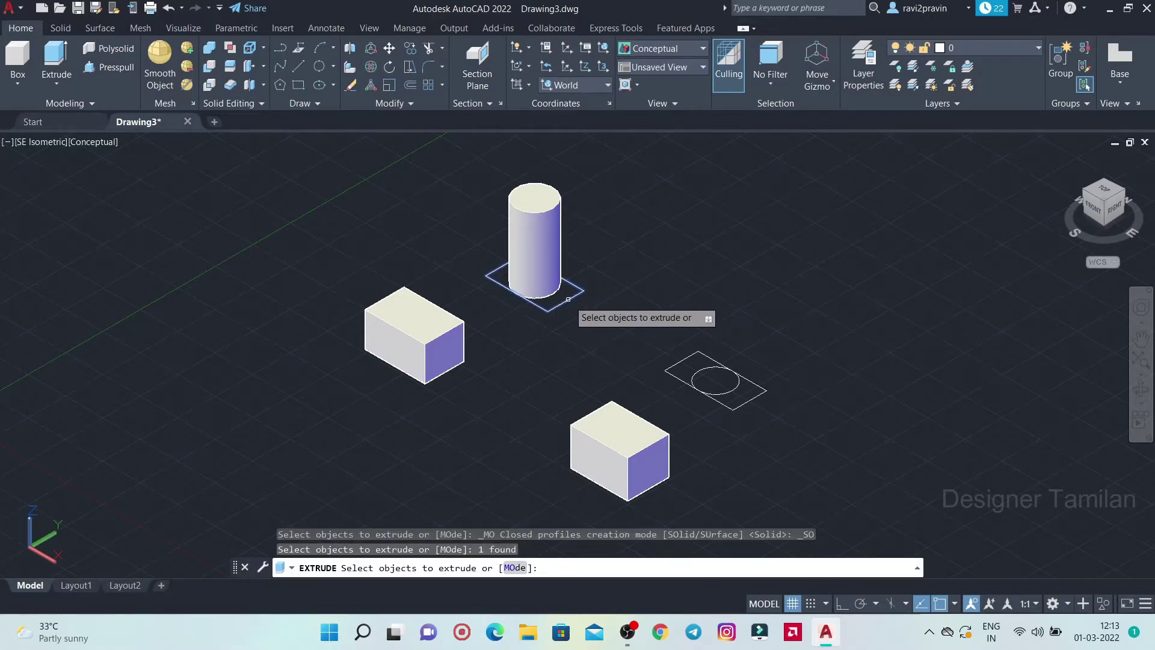
pyautogui.press('Return')
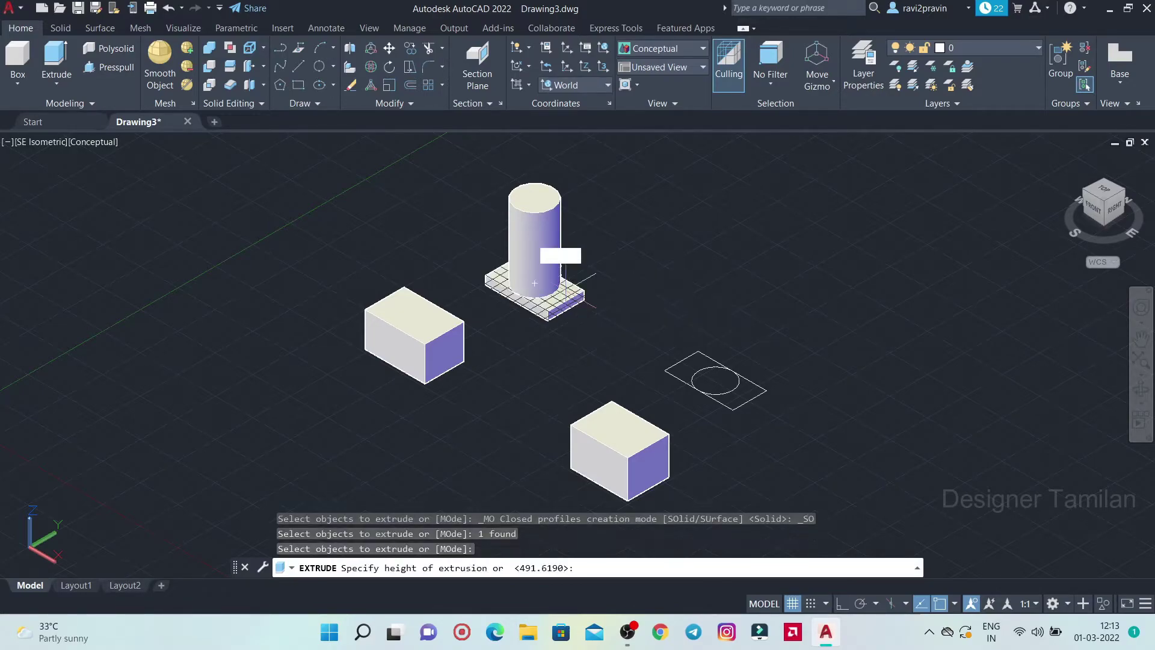
pyautogui.click(534, 282)
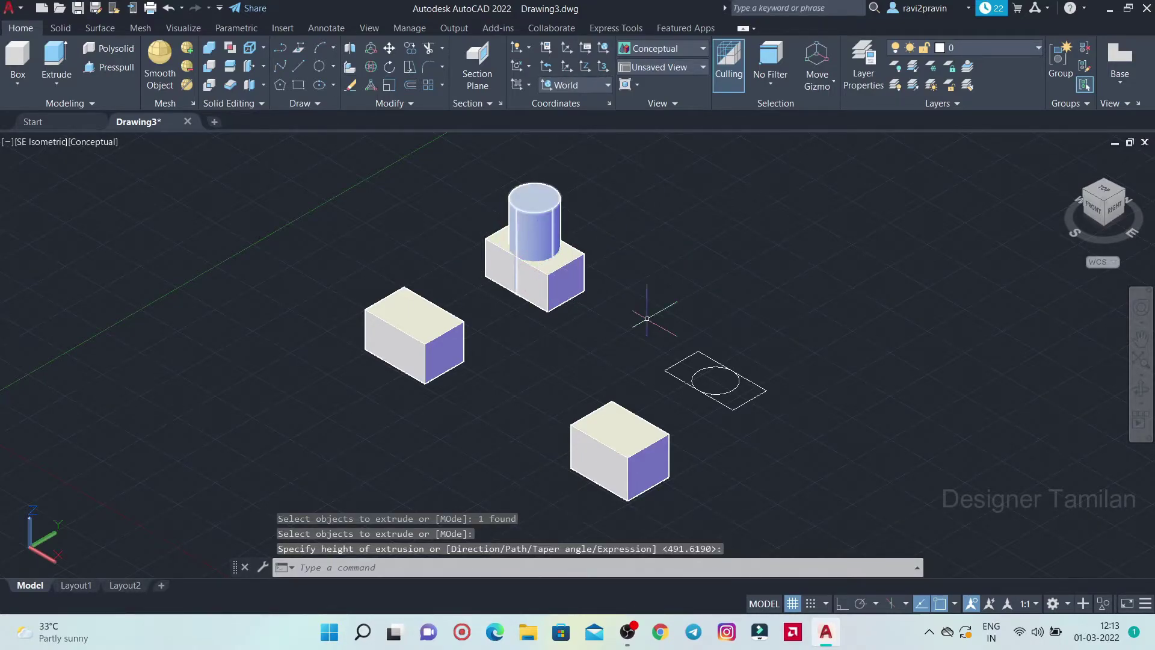
# Presspull the circle inside the remaining flat rectangle upward into a tall cylinder
pyautogui.click(124, 71)
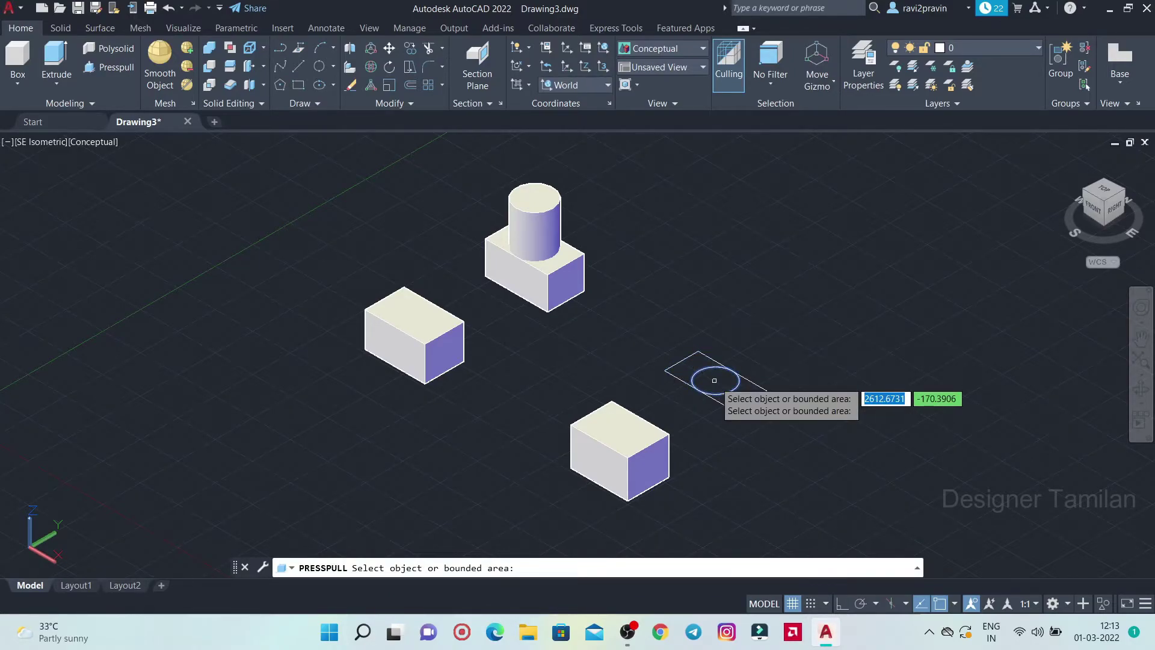
pyautogui.click(714, 381)
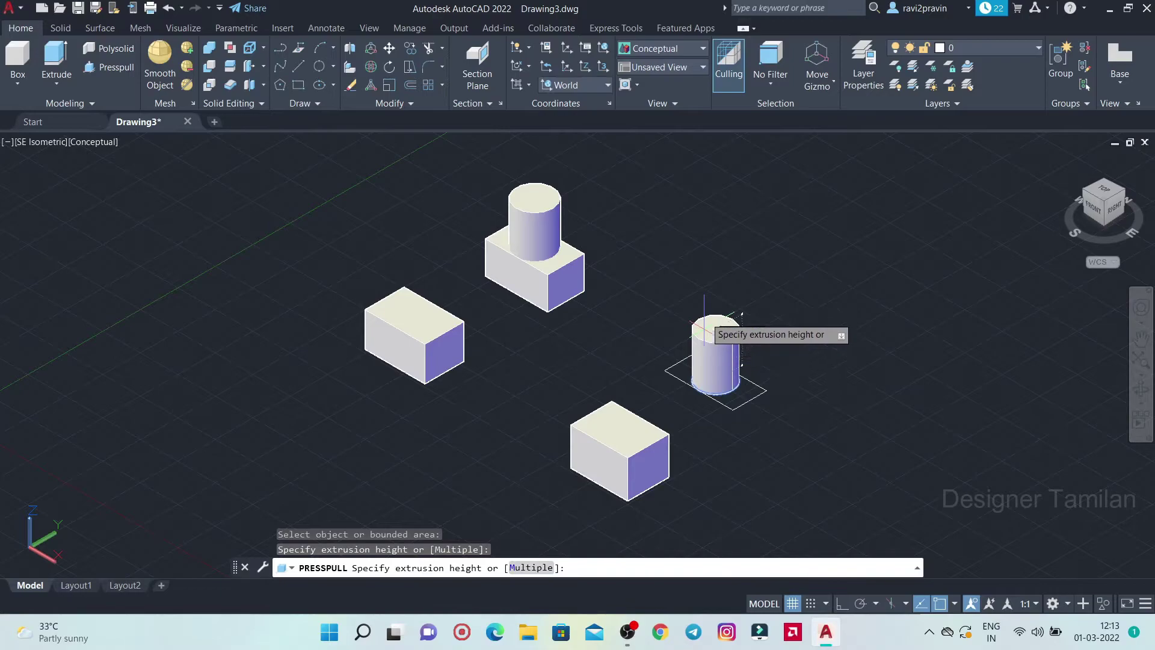
pyautogui.click(742, 275)
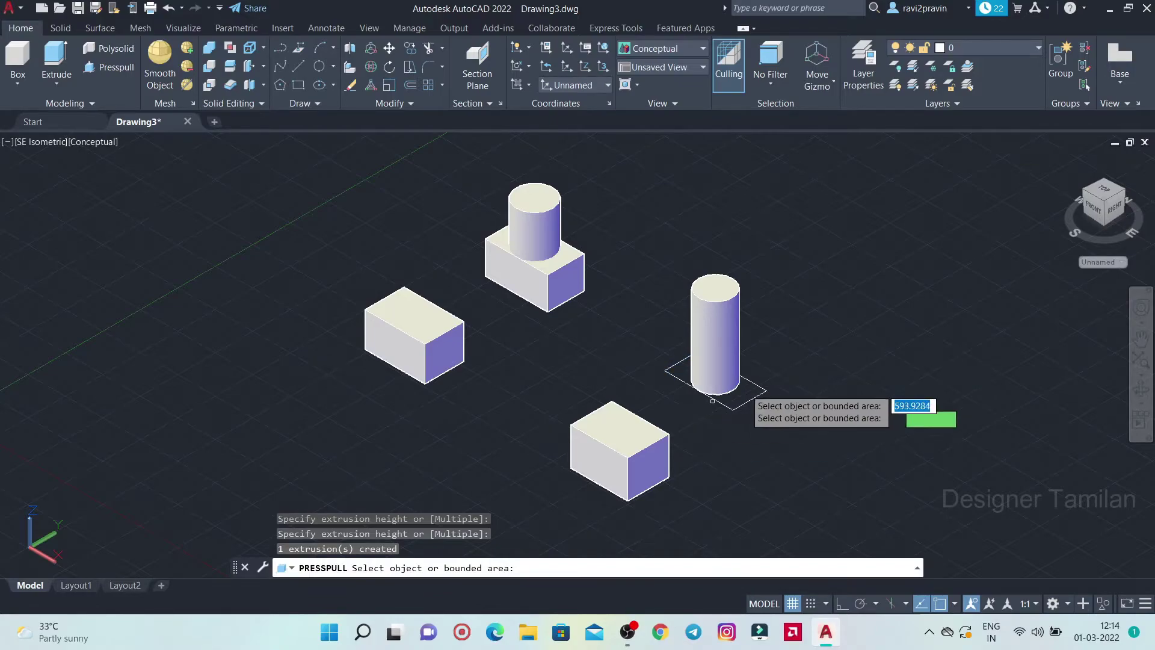
# Presspull the rear rectangle area beside the cylinder up to about half its height, and the front area a short distance downward
pyautogui.click(684, 367)
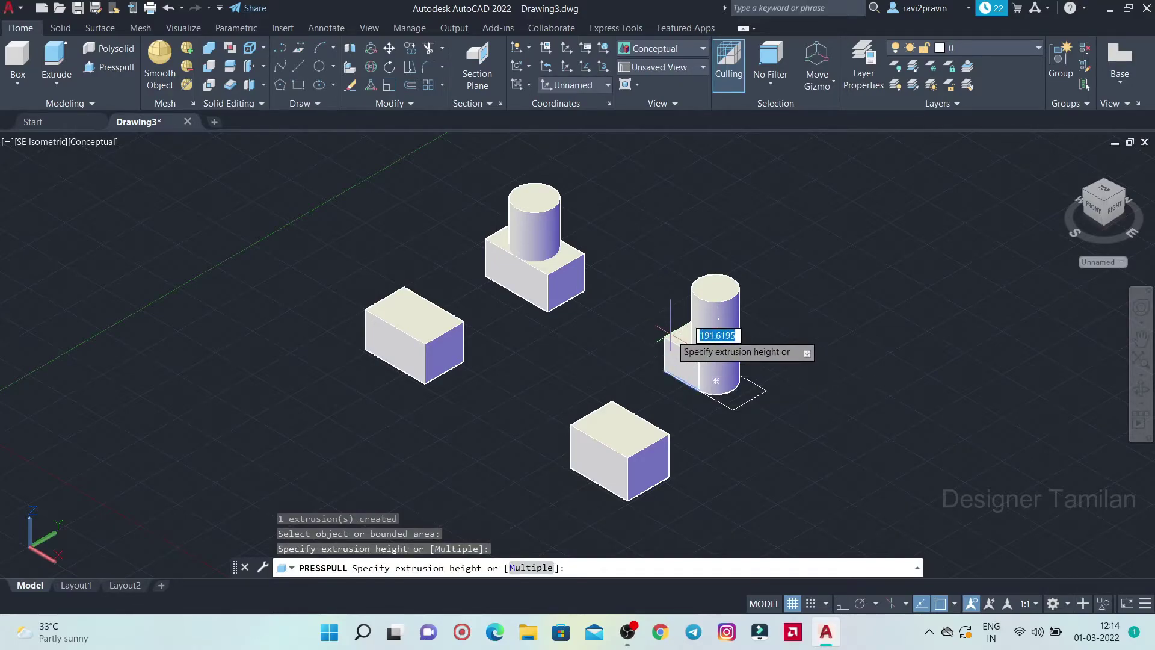
pyautogui.click(672, 331)
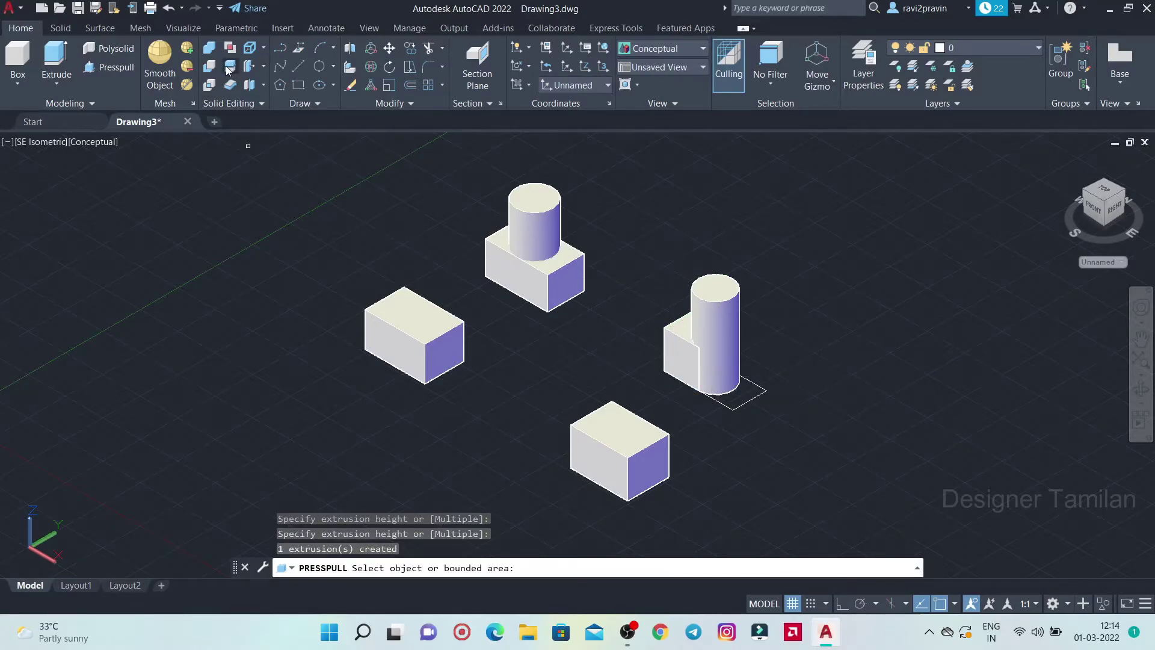
pyautogui.click(110, 67)
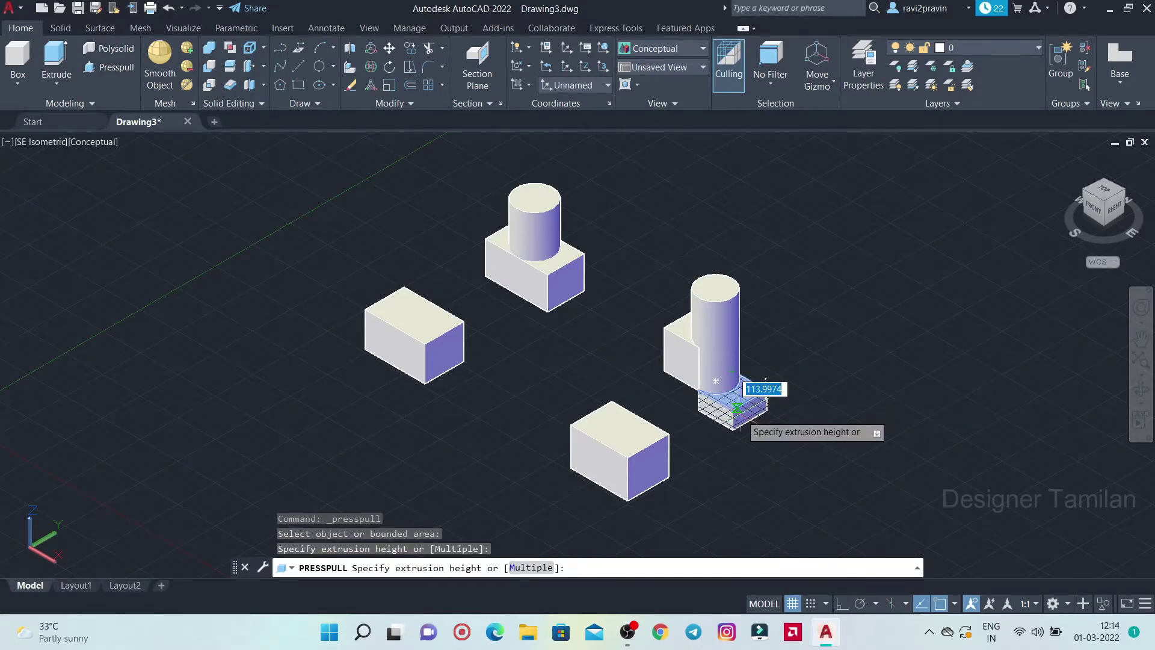
pyautogui.click(736, 408)
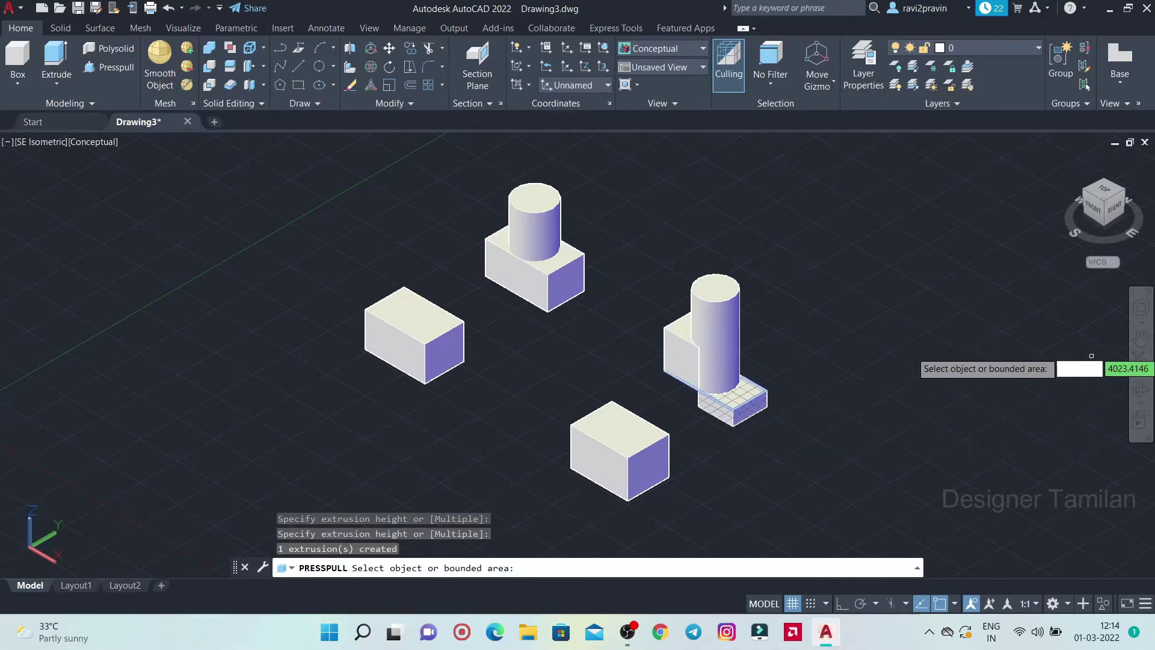
pyautogui.press('Return')
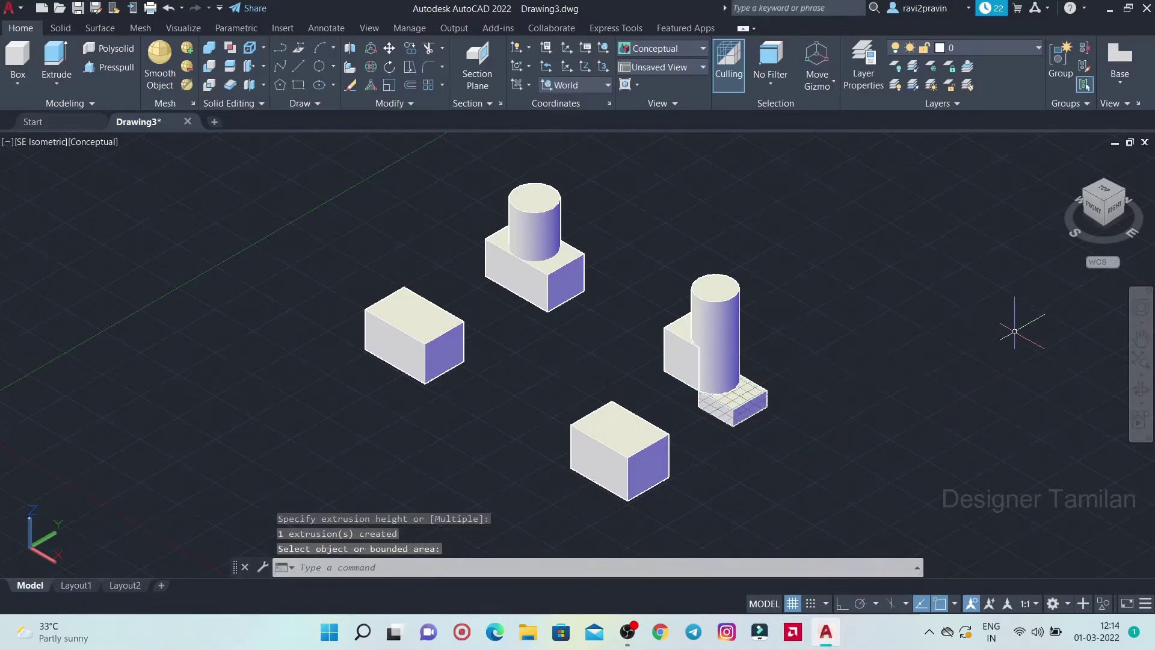
# Presspull the top face of the taller cylinder down in two stages to the top level of the adjoining block
pyautogui.click(1094, 211)
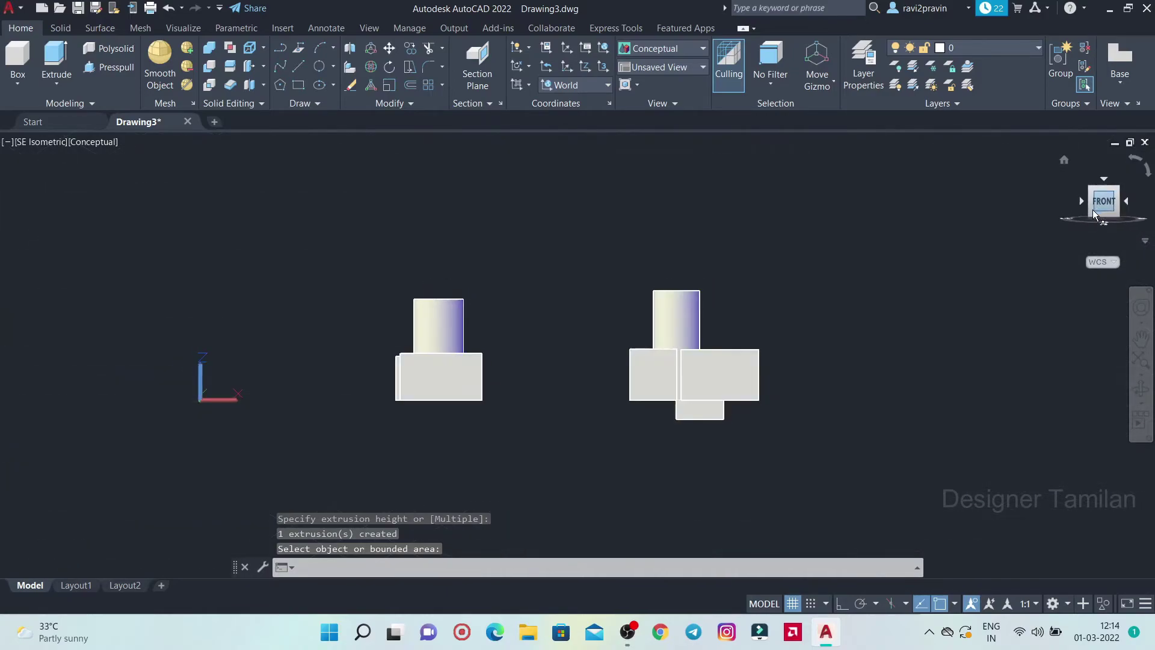
pyautogui.click(1062, 159)
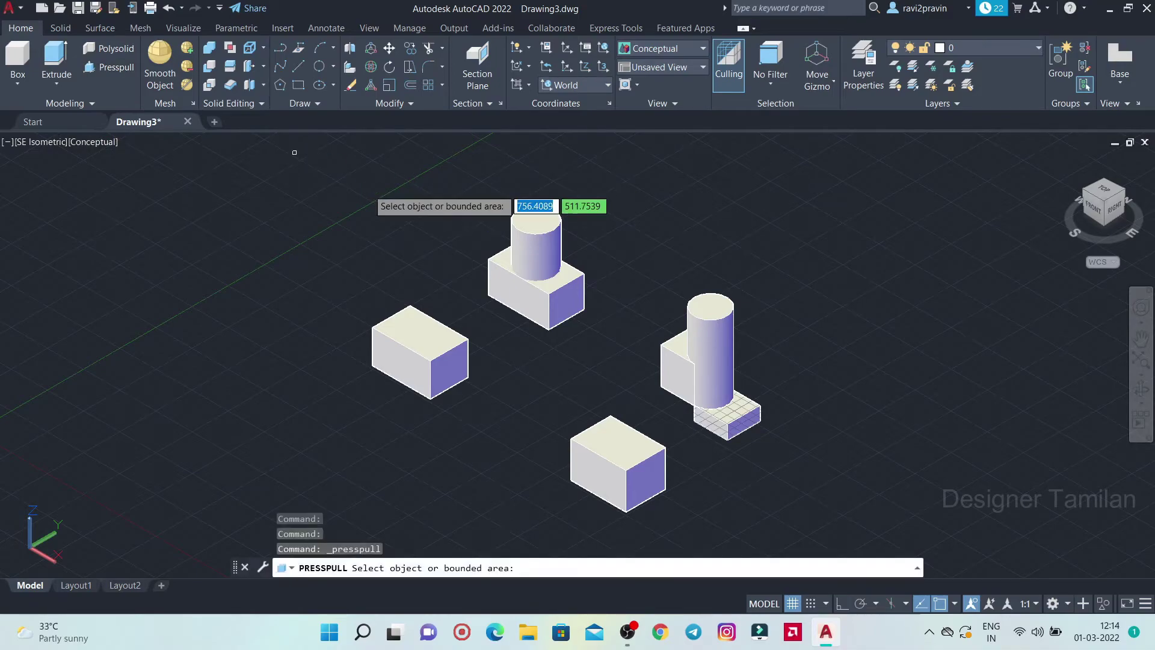
pyautogui.click(715, 307)
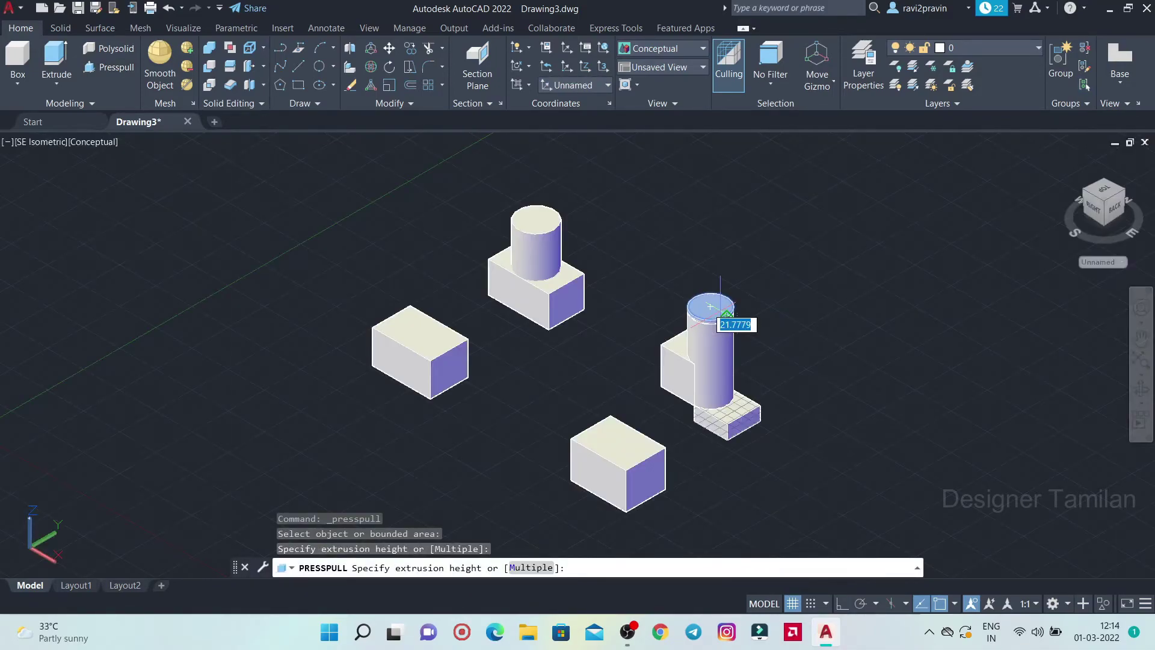
pyautogui.click(707, 322)
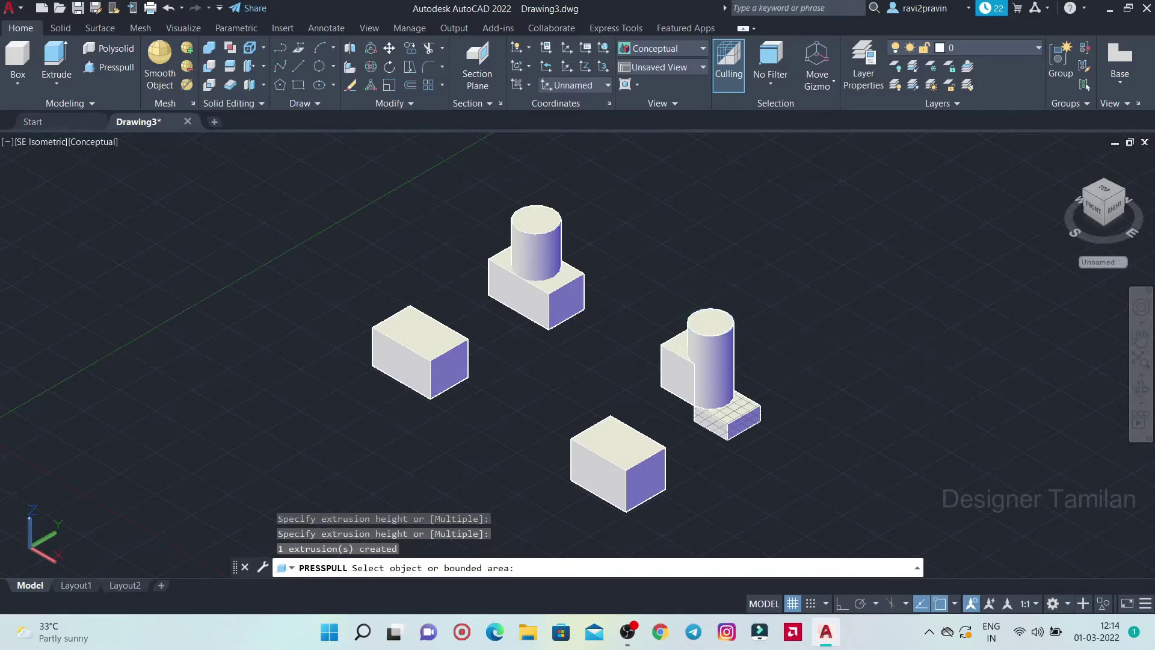
pyautogui.click(706, 324)
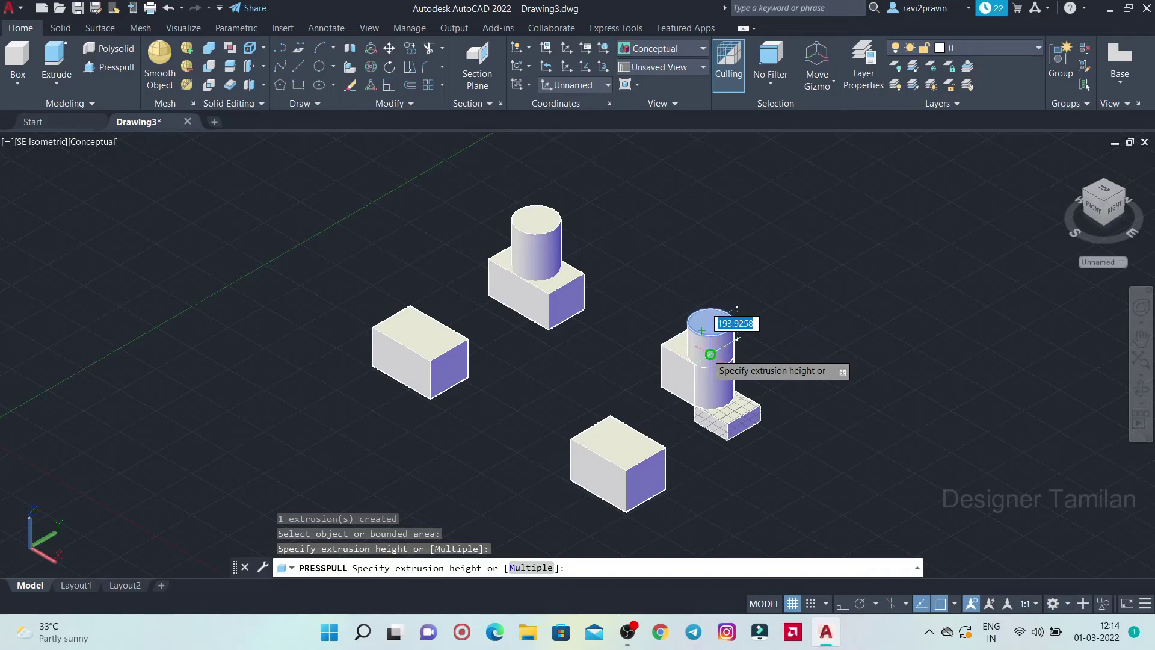
pyautogui.click(713, 351)
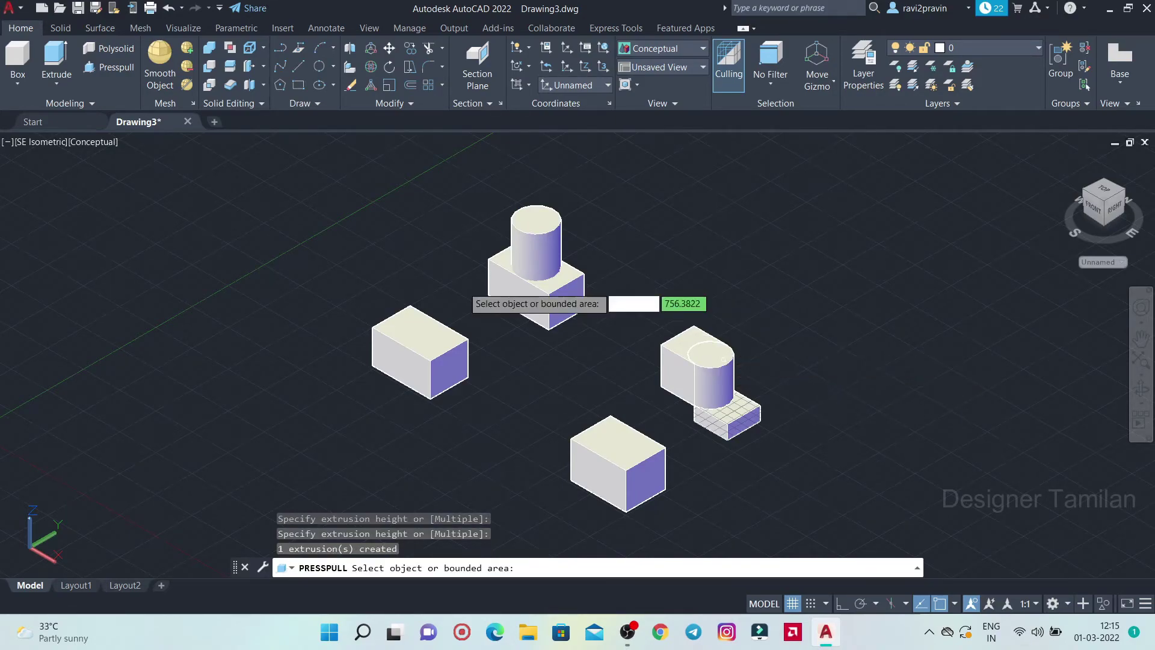
pyautogui.press('Return')
# Presspull the same cylinder's top face further down, below the top of the adjoining block
pyautogui.press('Return')
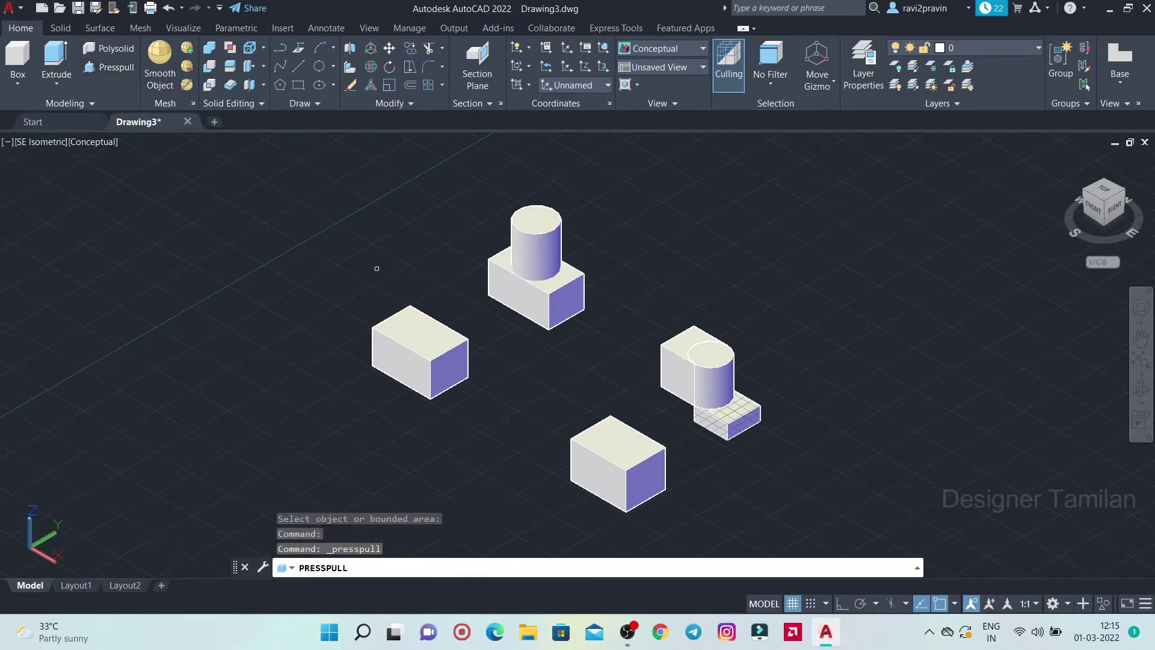
pyautogui.click(714, 360)
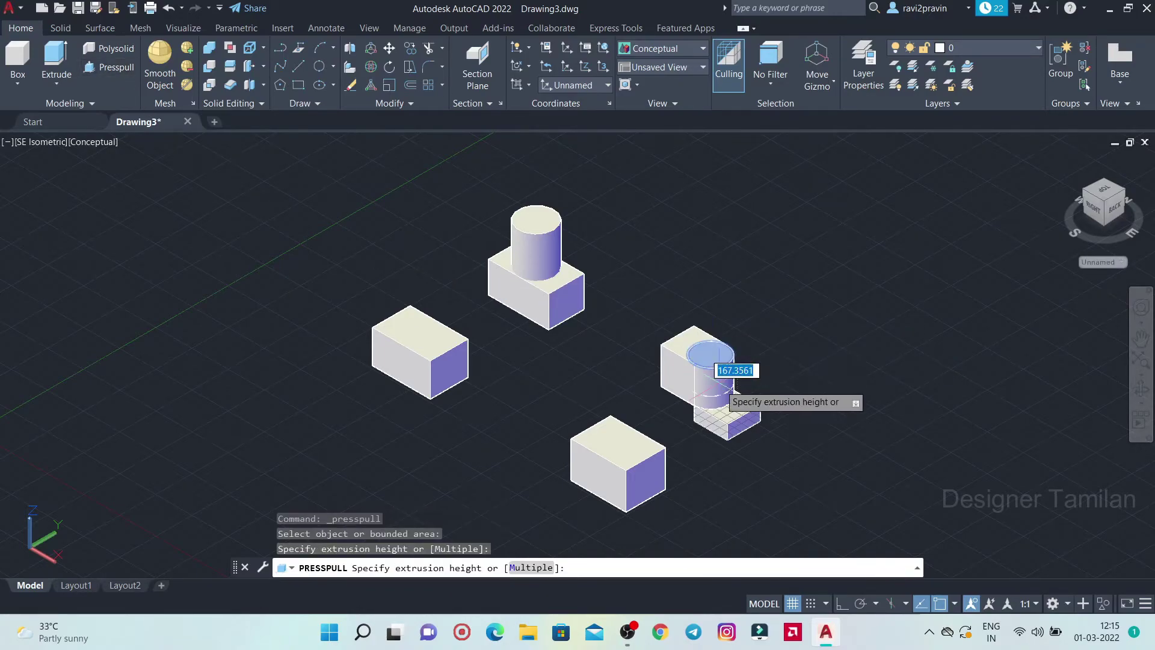
pyautogui.click(710, 394)
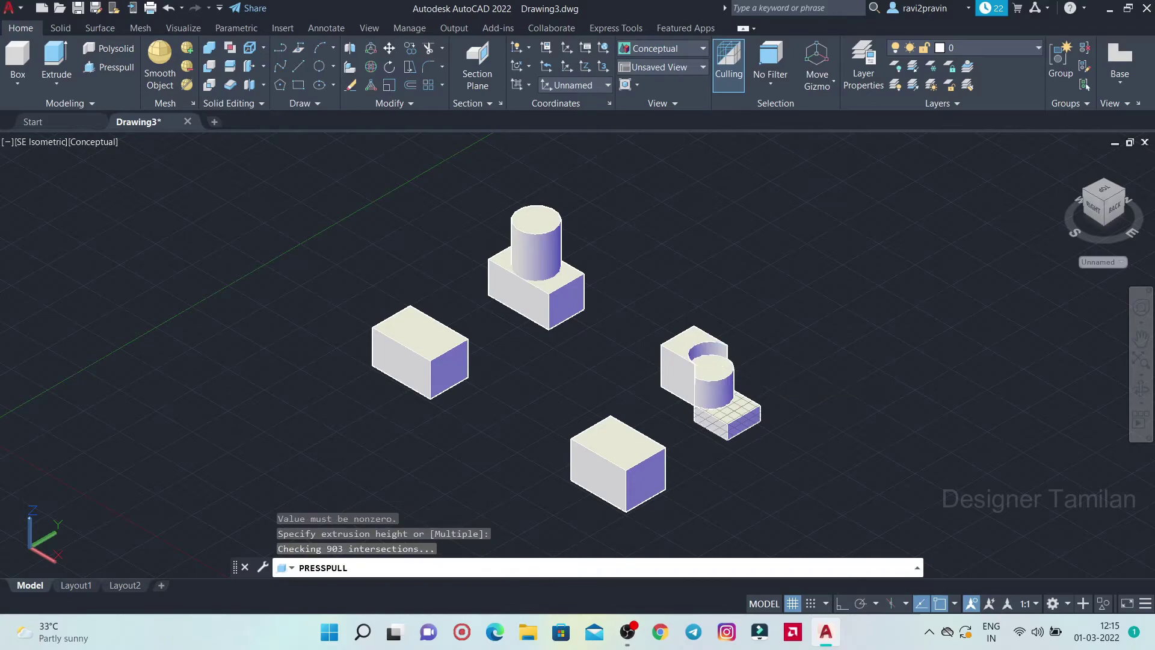
pyautogui.moveTo(781, 450); pyautogui.dragTo(696, 464, button='middle')
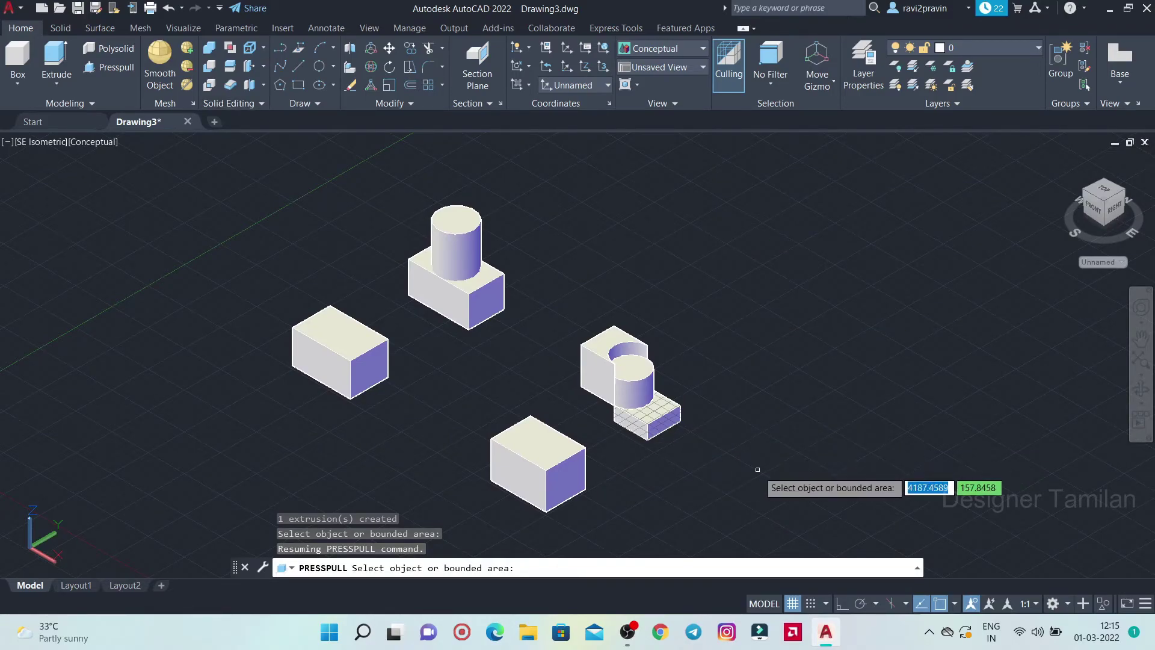
pyautogui.press('Return')
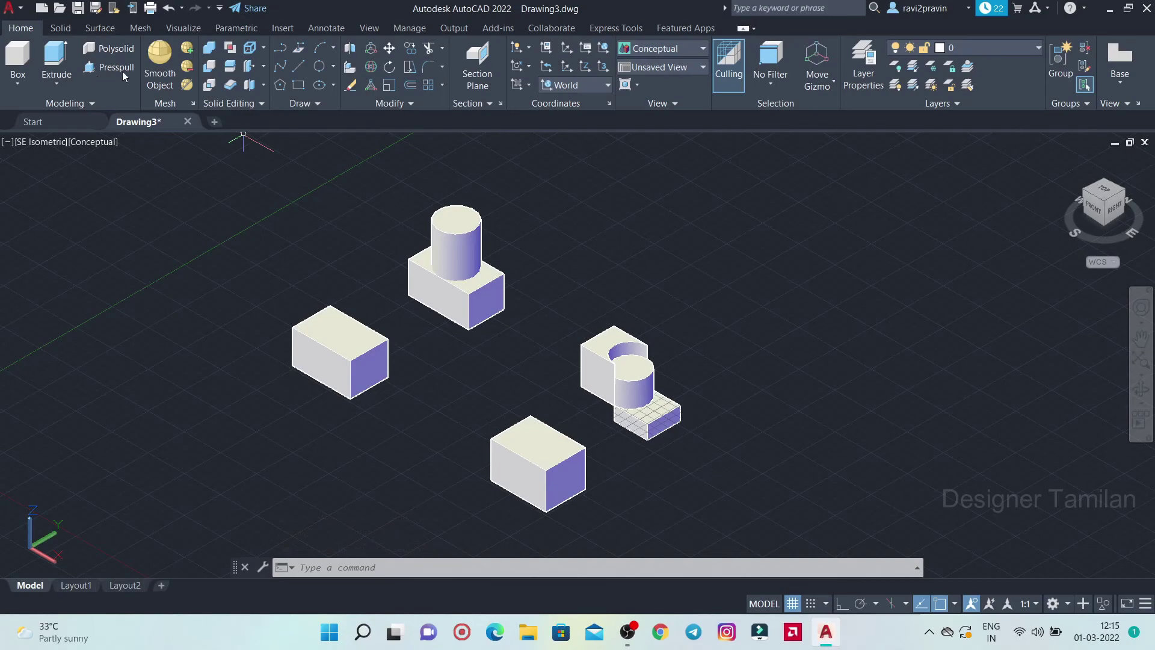
pyautogui.click(750, 545)
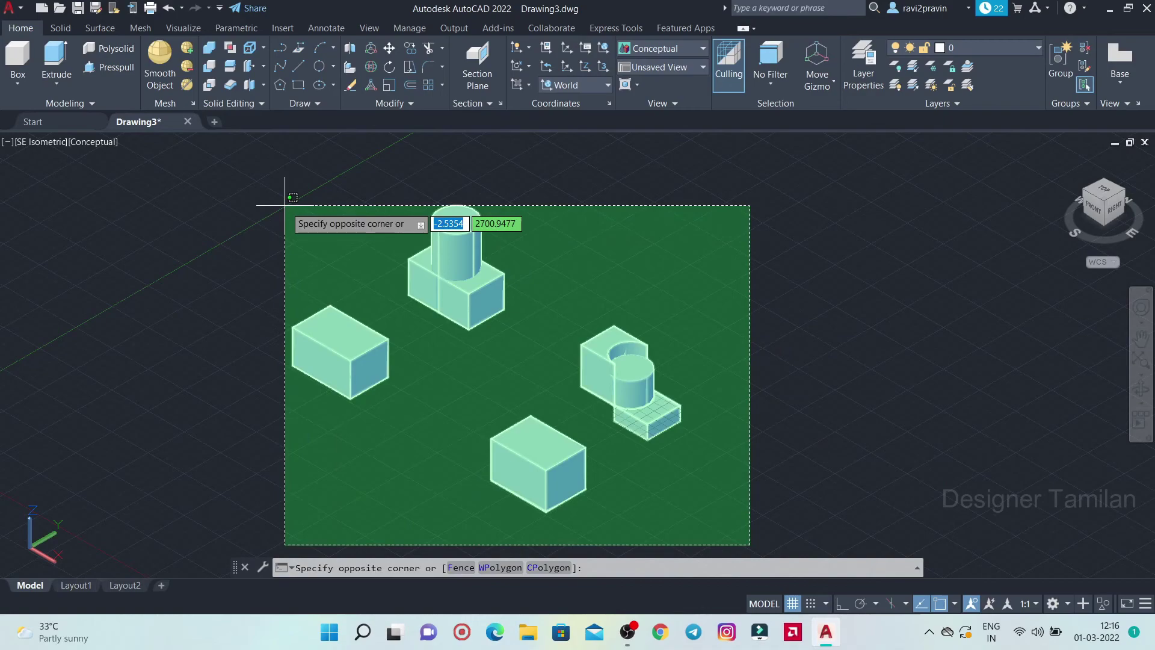
pyautogui.click(285, 198)
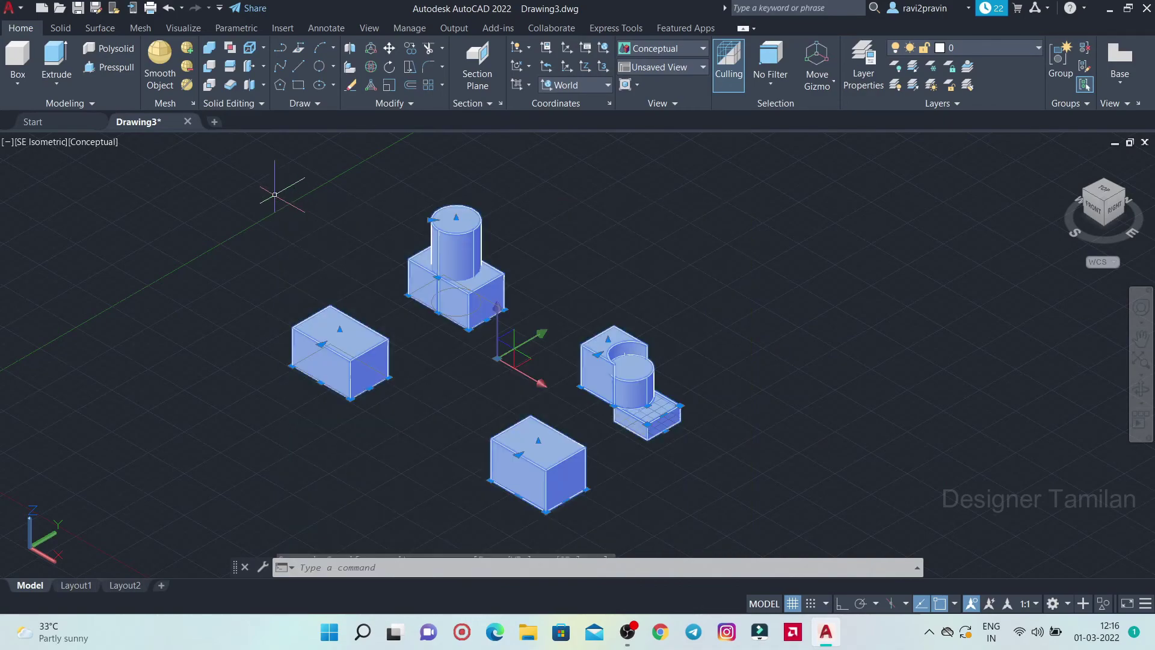
pyautogui.press('Escape')
pyautogui.hotkey('ctrl', 'shift', 'e')
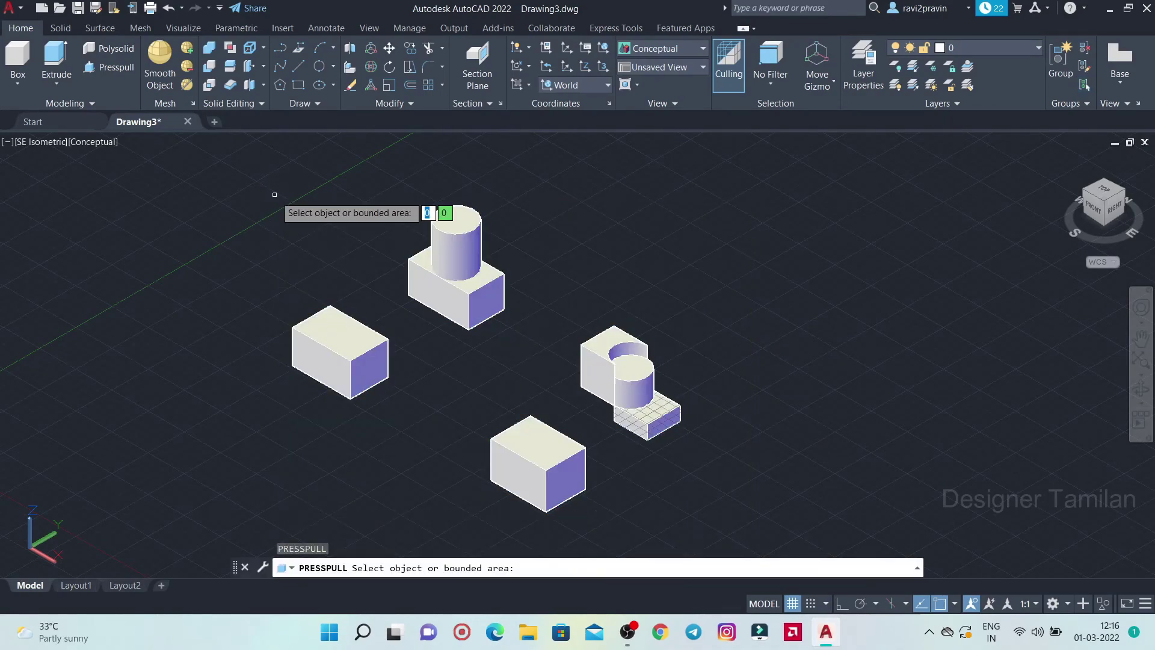
pyautogui.click(716, 439)
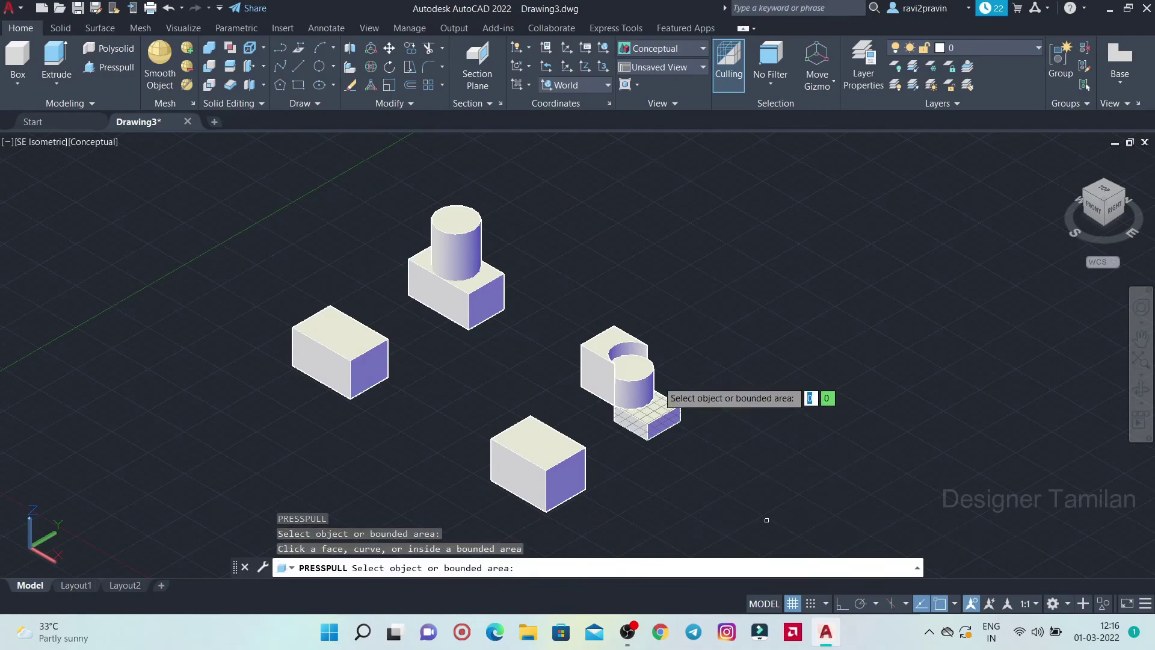
pyautogui.click(745, 412)
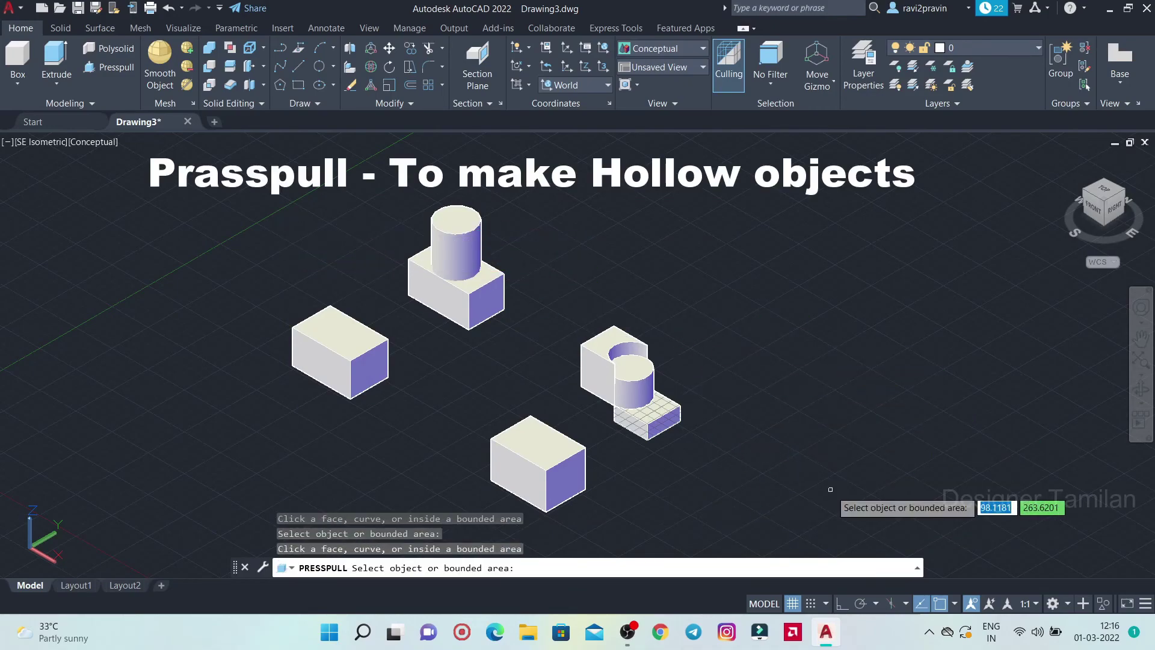
pyautogui.press('Return')
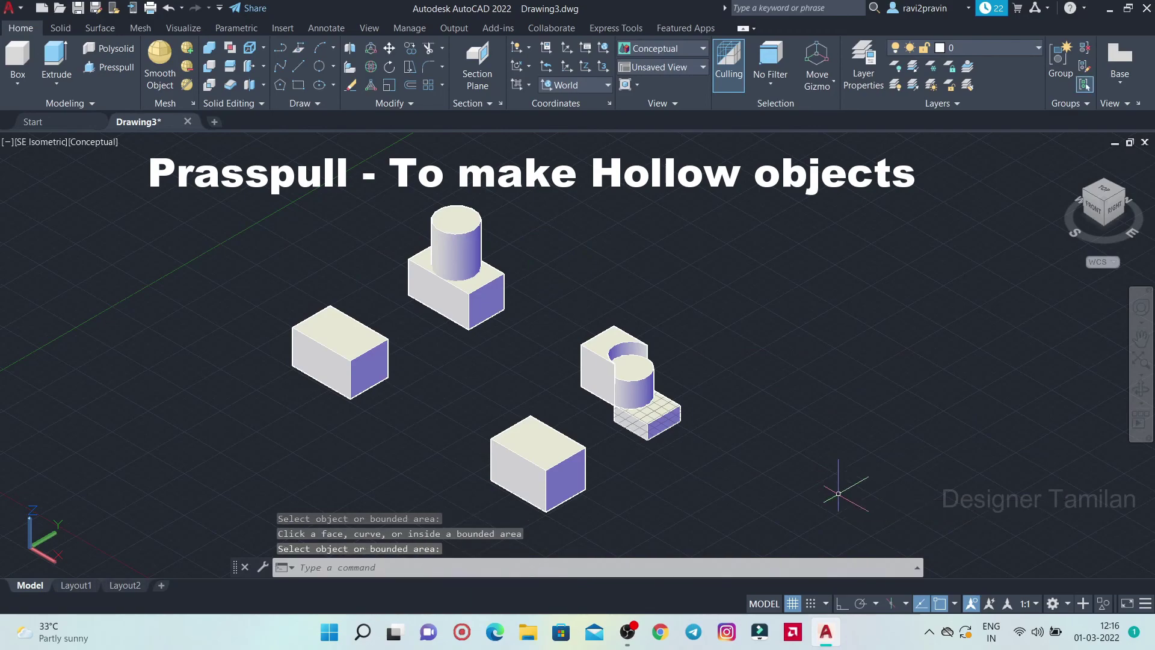
# Erase all the solids and remaining sketch geometry from the drawing
pyautogui.click(869, 527)
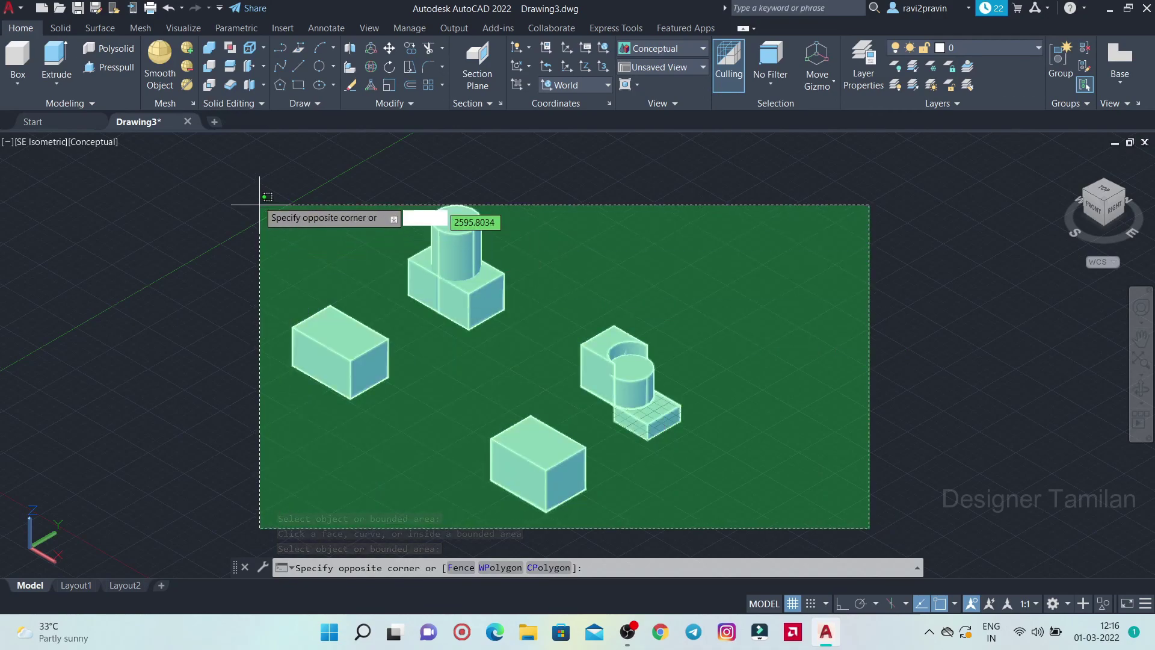
pyautogui.click(258, 193)
pyautogui.press('Delete')
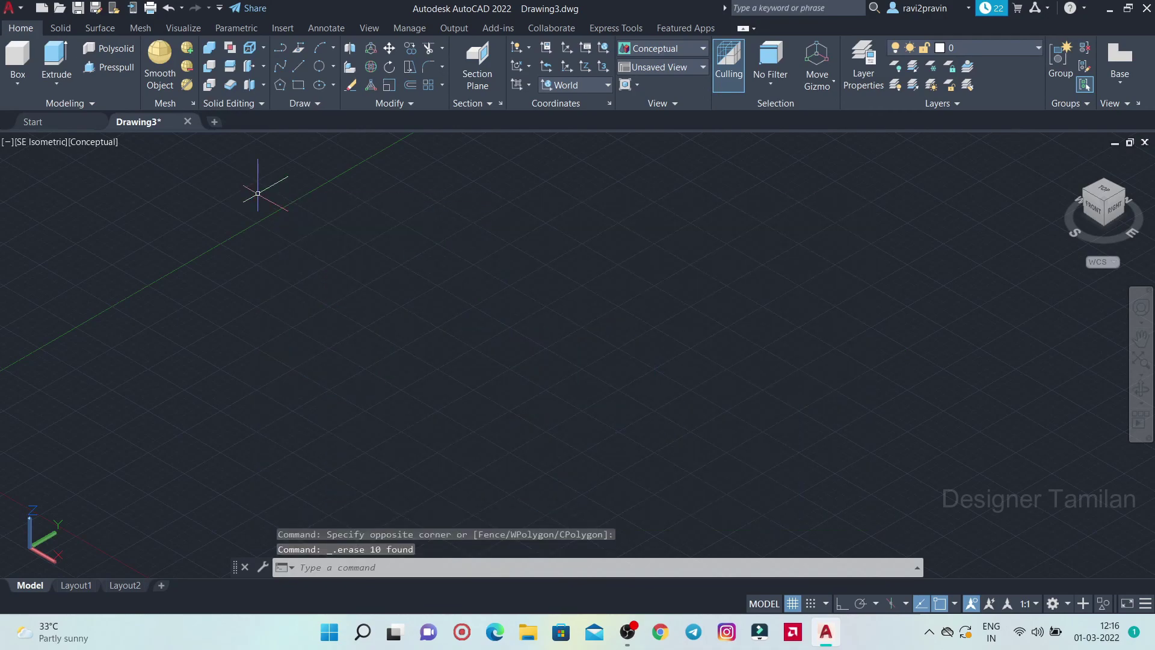